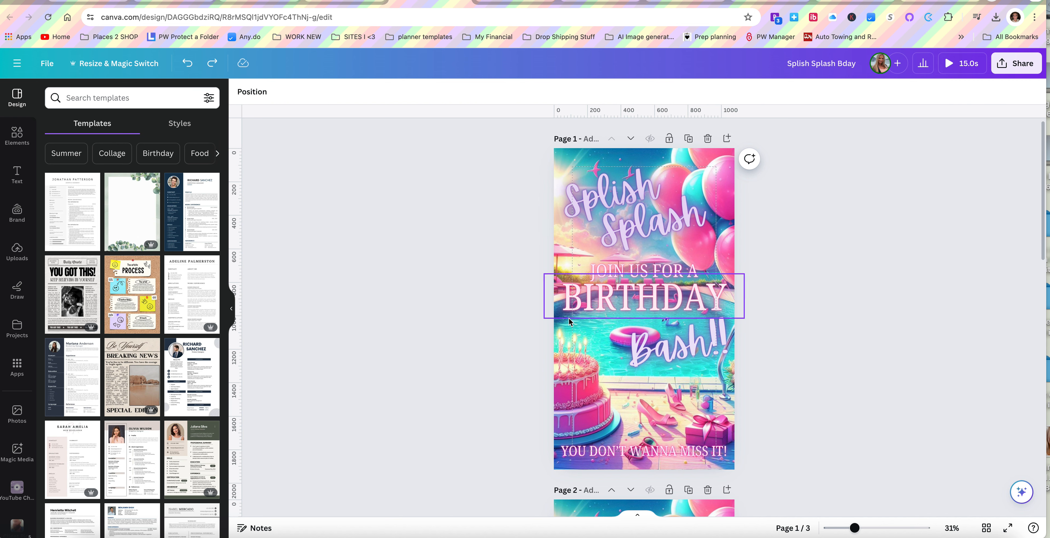
Search the elements for "Arrow" and add the solid right-pointing arrow shape to page 1
left_click(15, 139)
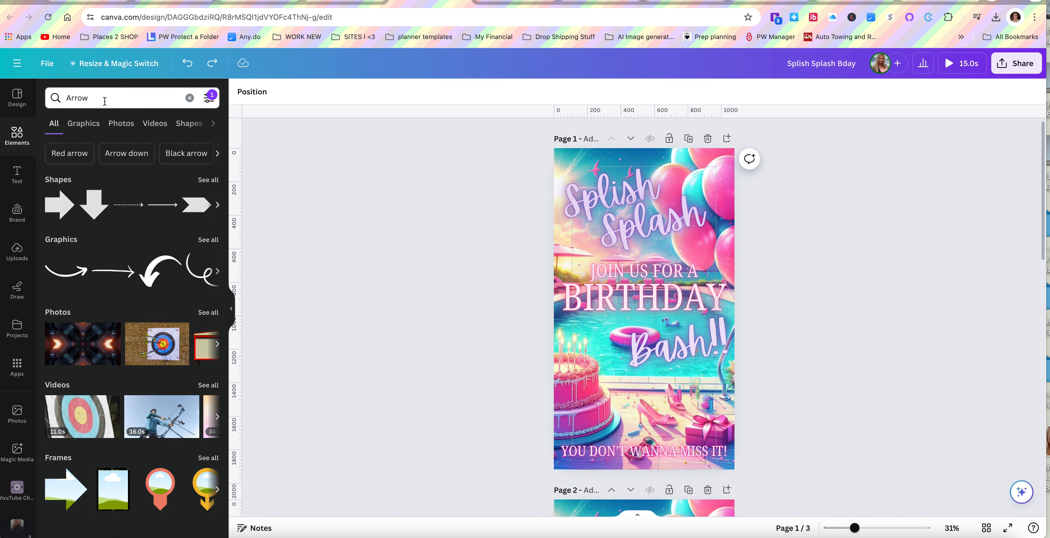
left_click(210, 100)
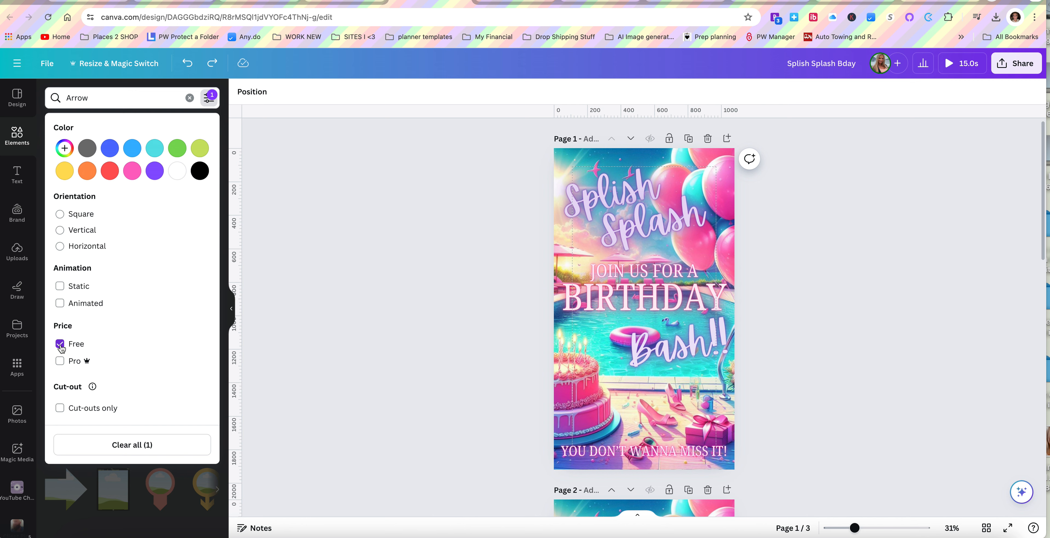
left_click(174, 507)
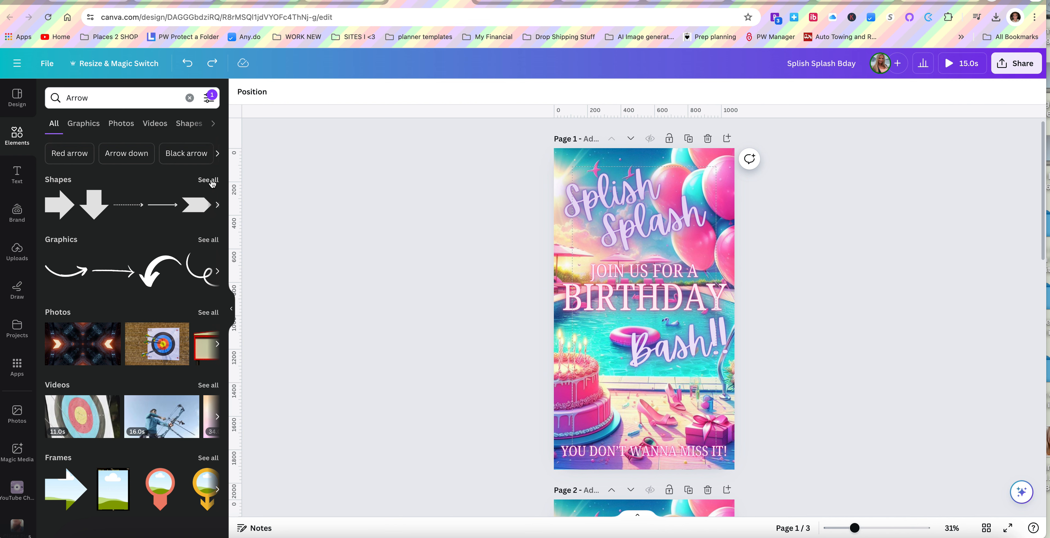
left_click(64, 210)
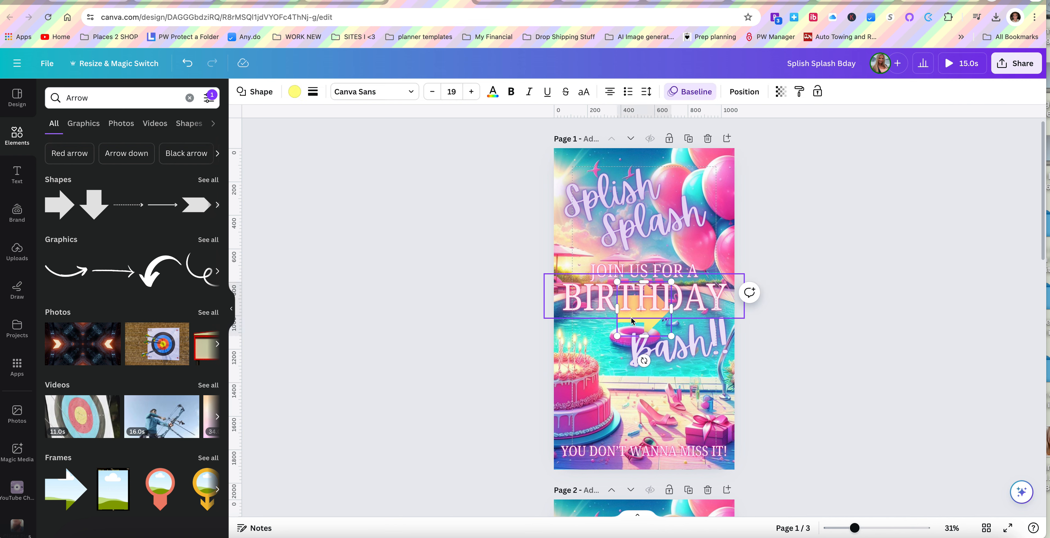
Move the yellow arrow down onto the cake and place the BIRTHDAY text directly below "JOIN US FOR A"
left_click(654, 321)
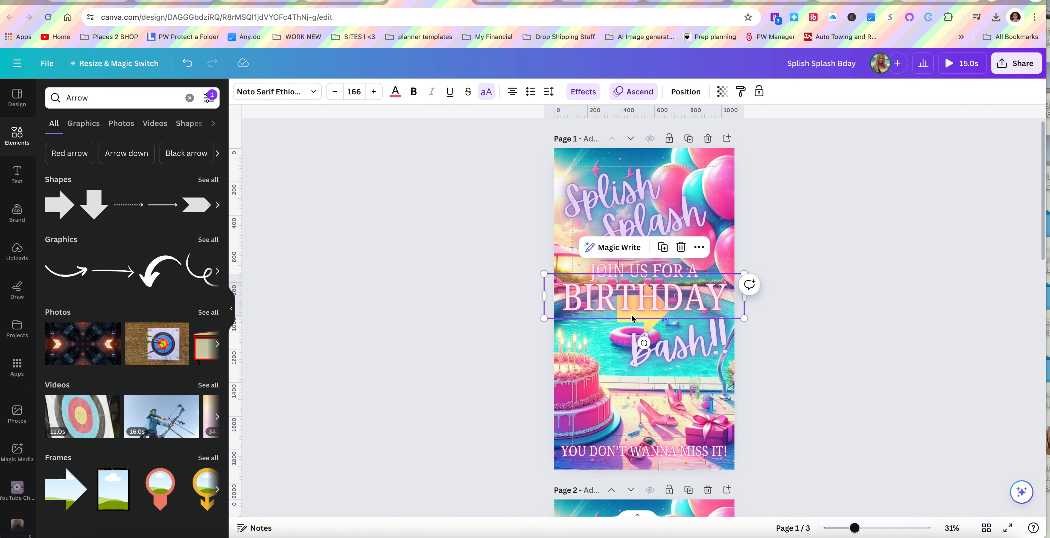
left_click_drag(631, 318, 584, 420)
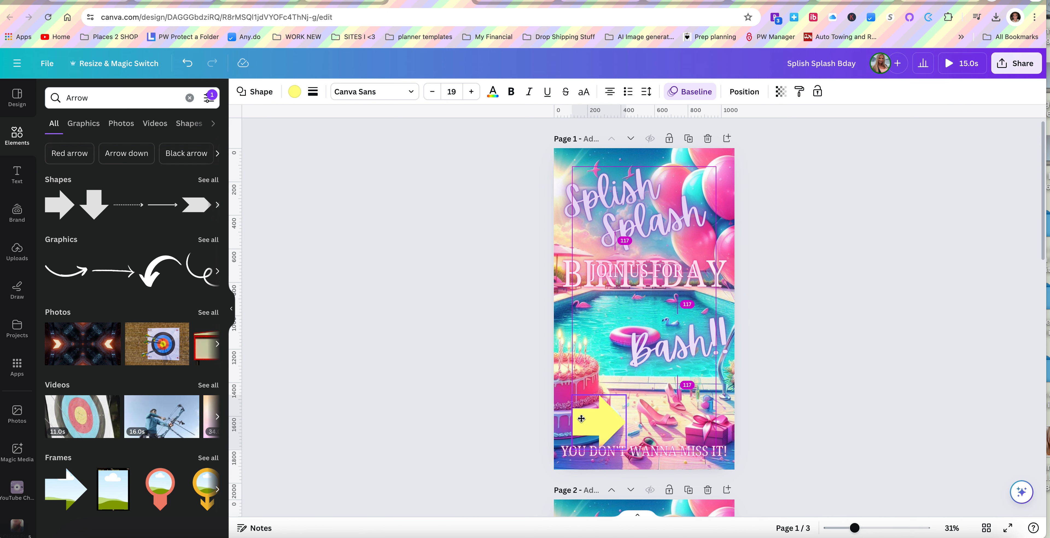
left_click(656, 284)
left_click(650, 290)
left_click_drag(655, 287, 656, 313)
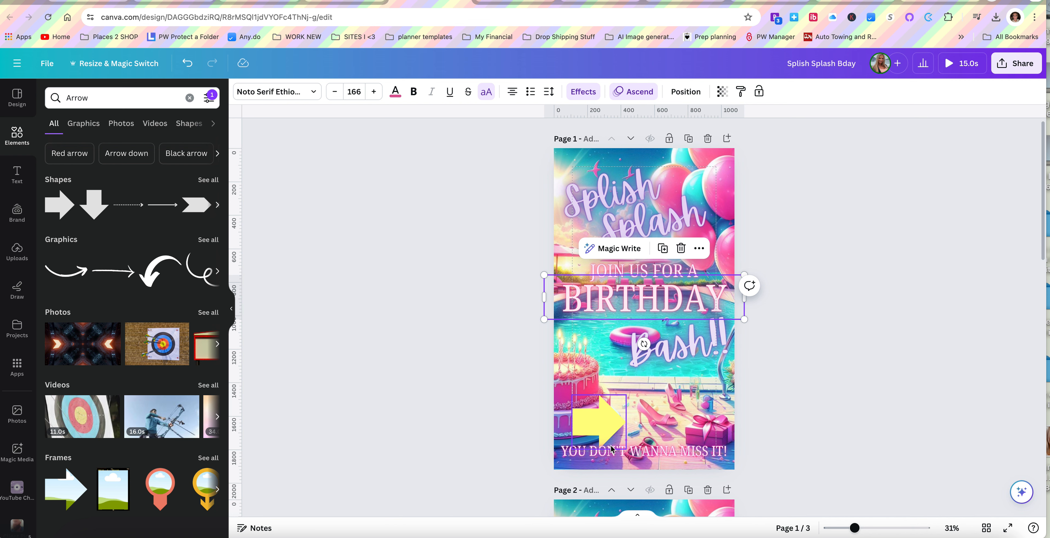
Move the yellow arrow up to the cake's right edge and rotate it to point upward
left_click_drag(585, 422, 625, 378)
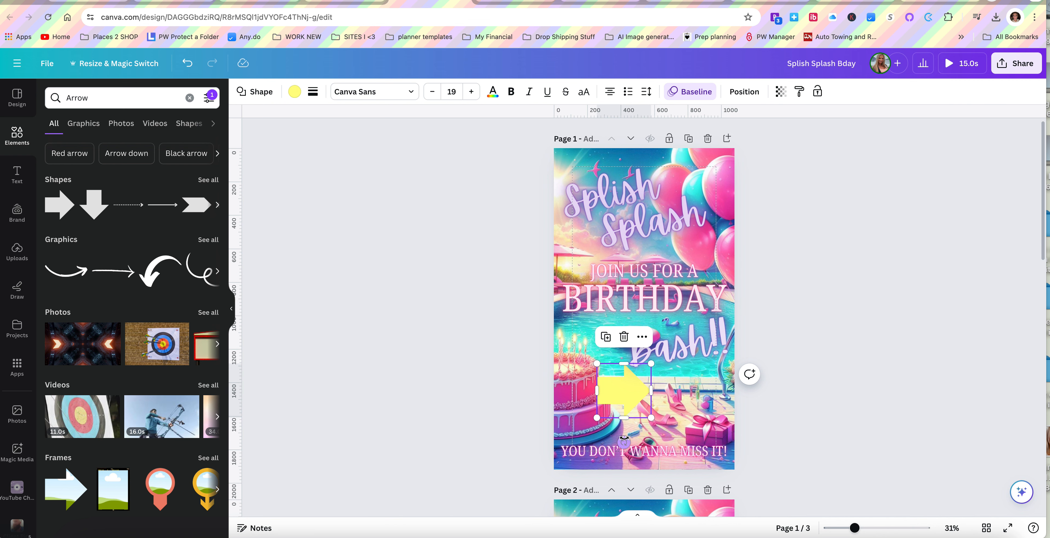
left_click_drag(624, 442, 675, 381)
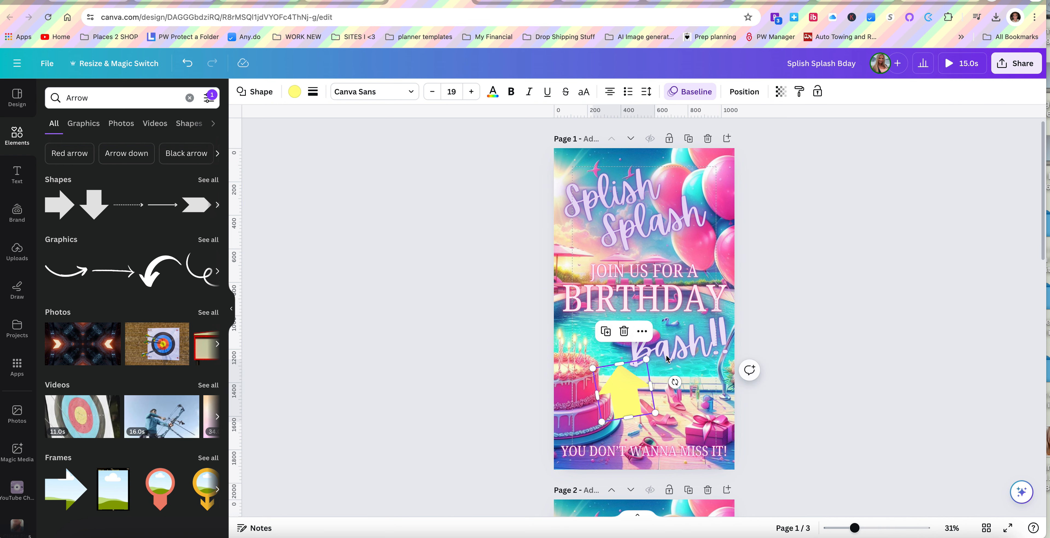
Recolor the arrow with the purple document color, and replace it with blue #51BBD9 sampled from the artwork
left_click(295, 93)
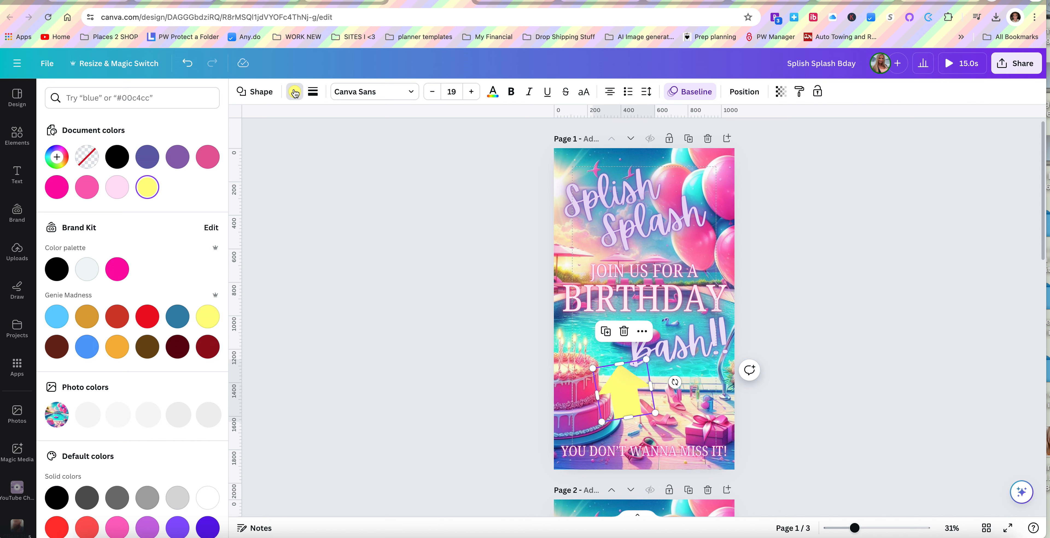
left_click(177, 156)
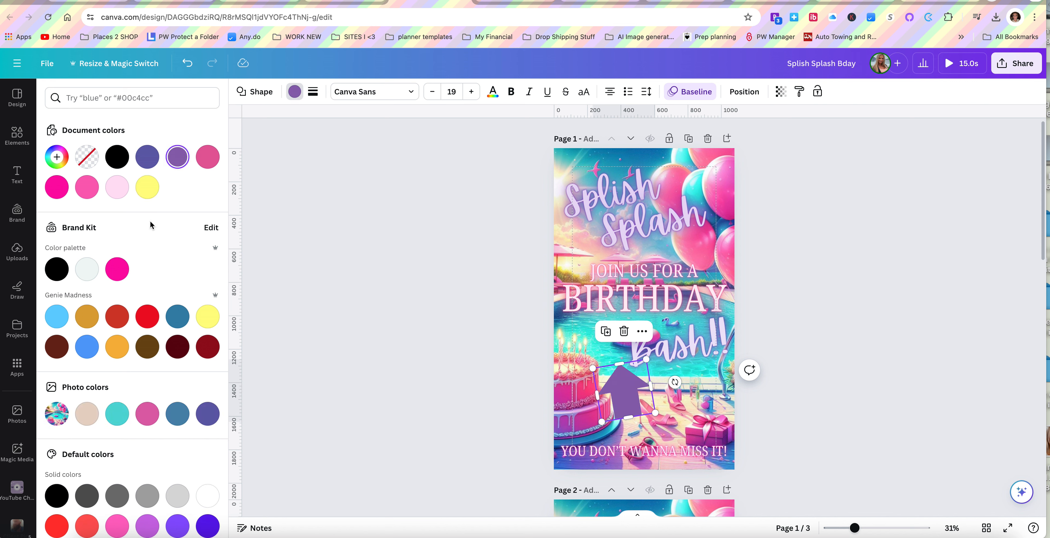
left_click(57, 158)
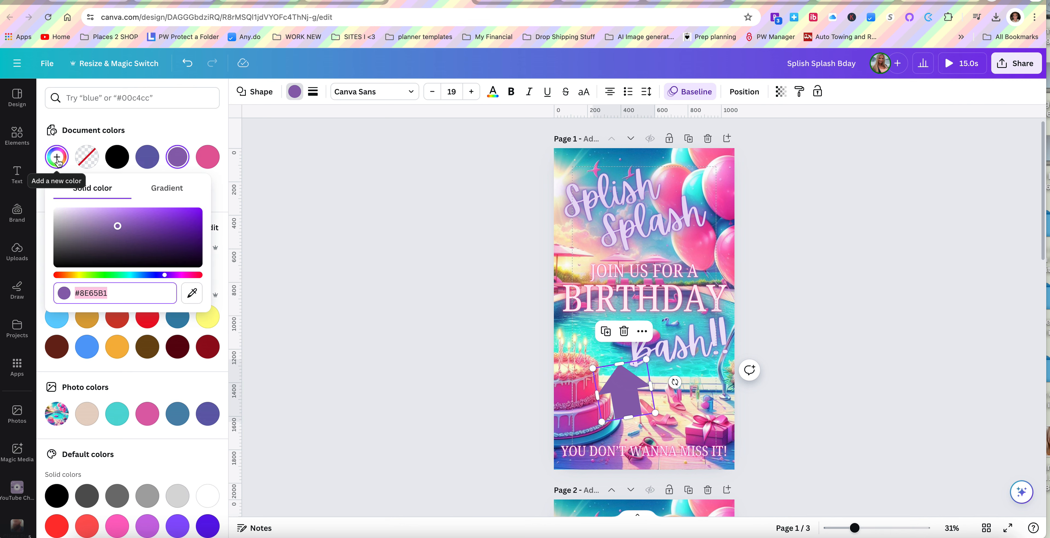
left_click(193, 295)
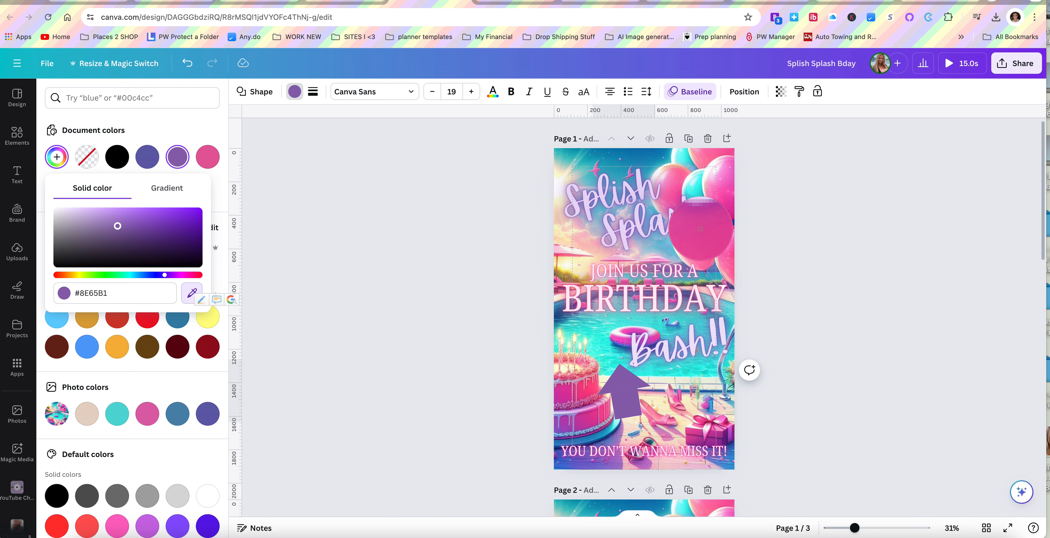
left_click(693, 201)
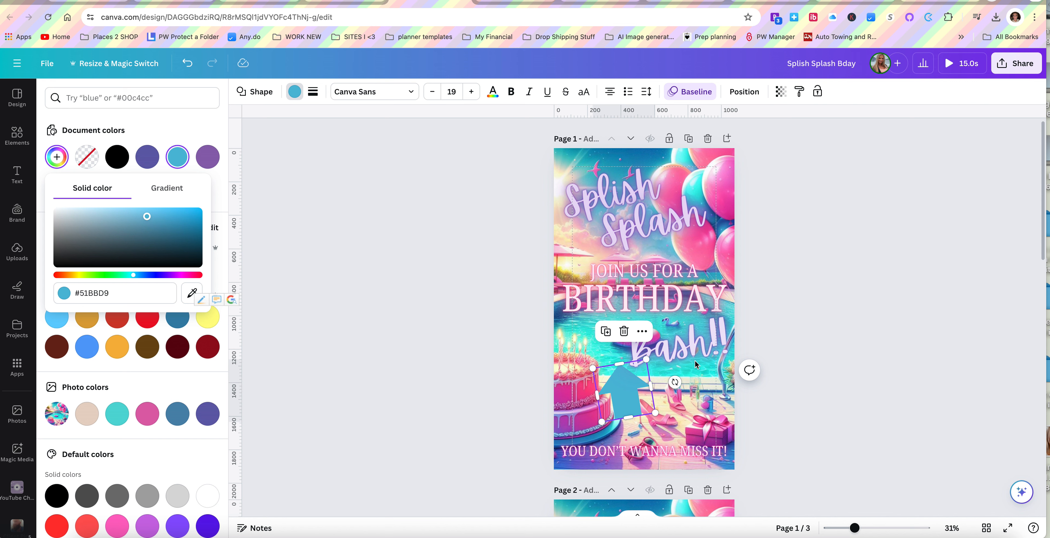
Recolor the "Bash!!" text turquoise #34EBE5 by sampling the color from the background artwork
left_click(695, 339)
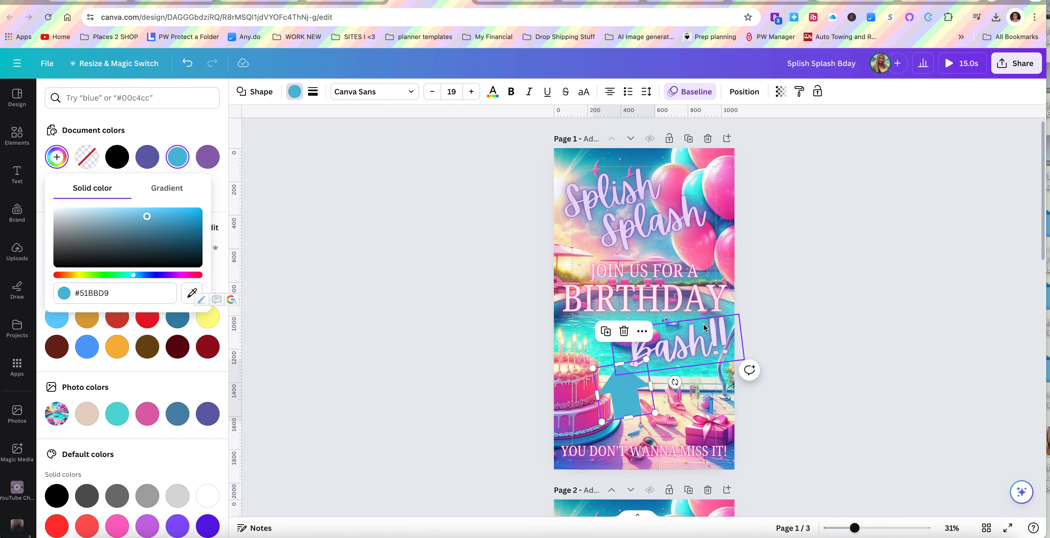
left_click_drag(729, 339, 616, 358)
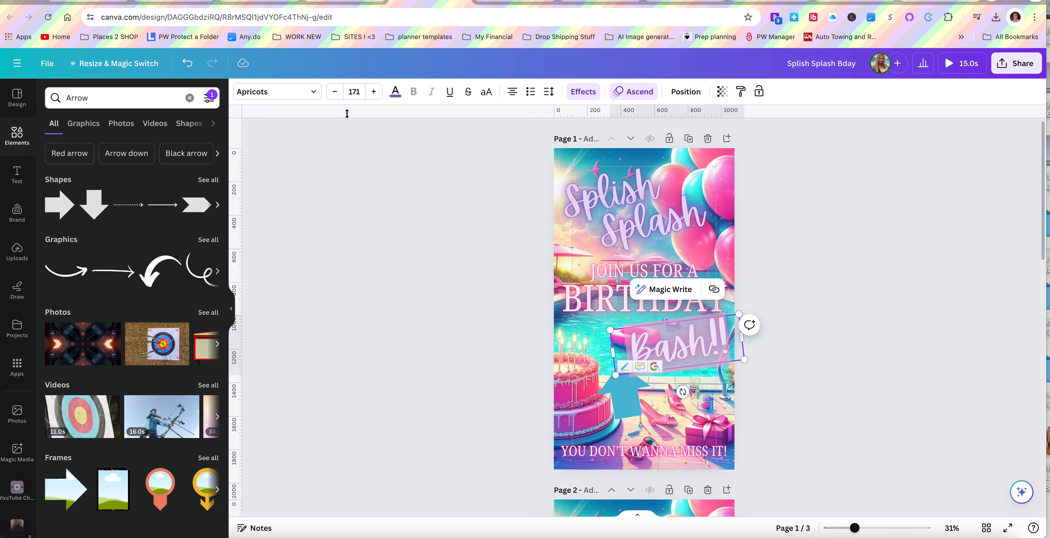
left_click(397, 98)
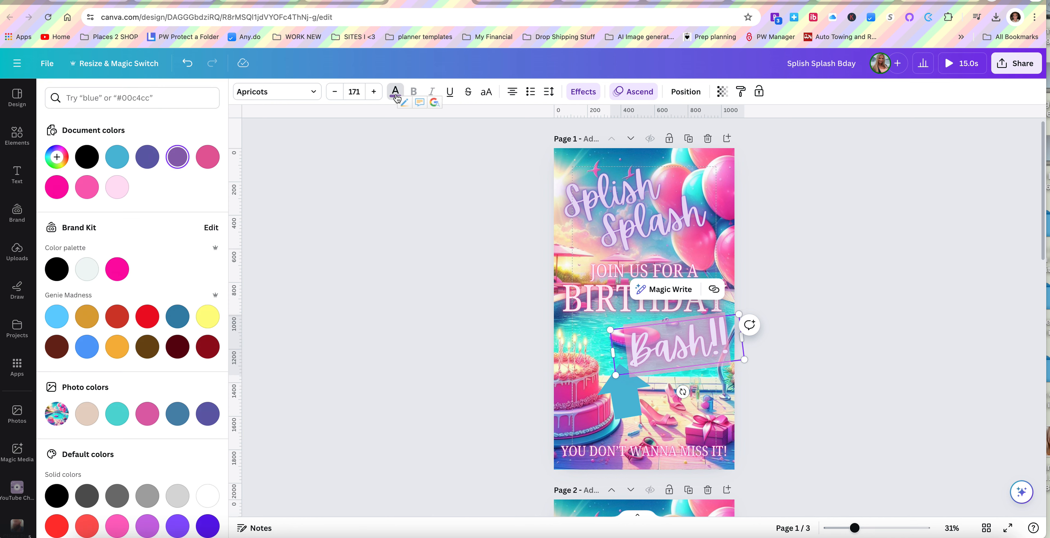
left_click(57, 156)
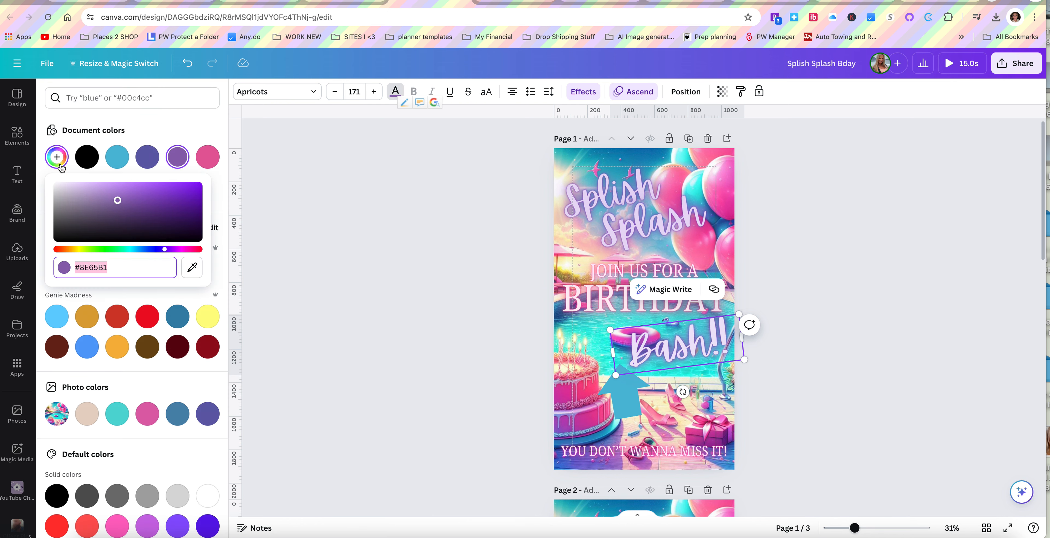
left_click(193, 268)
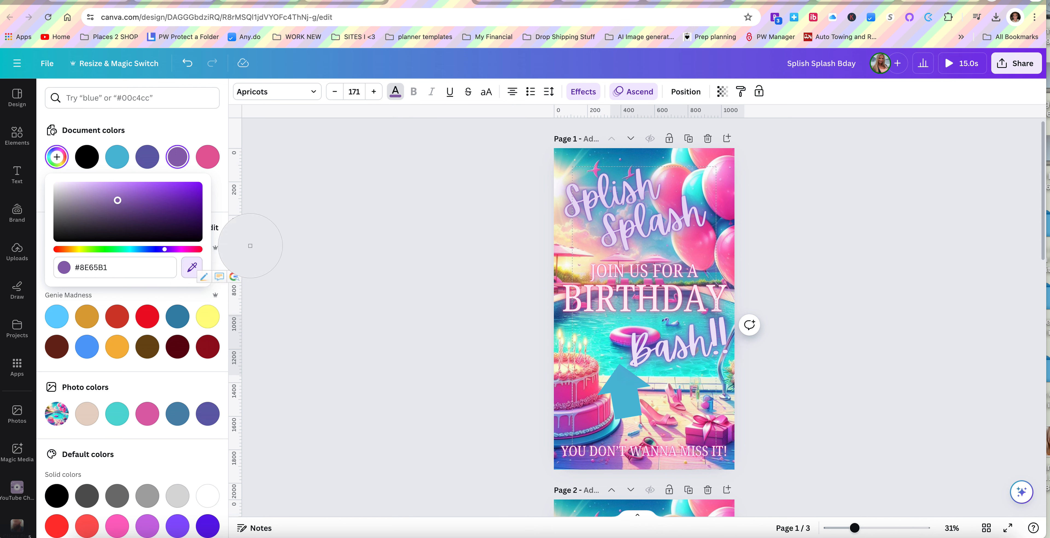
left_click(699, 194)
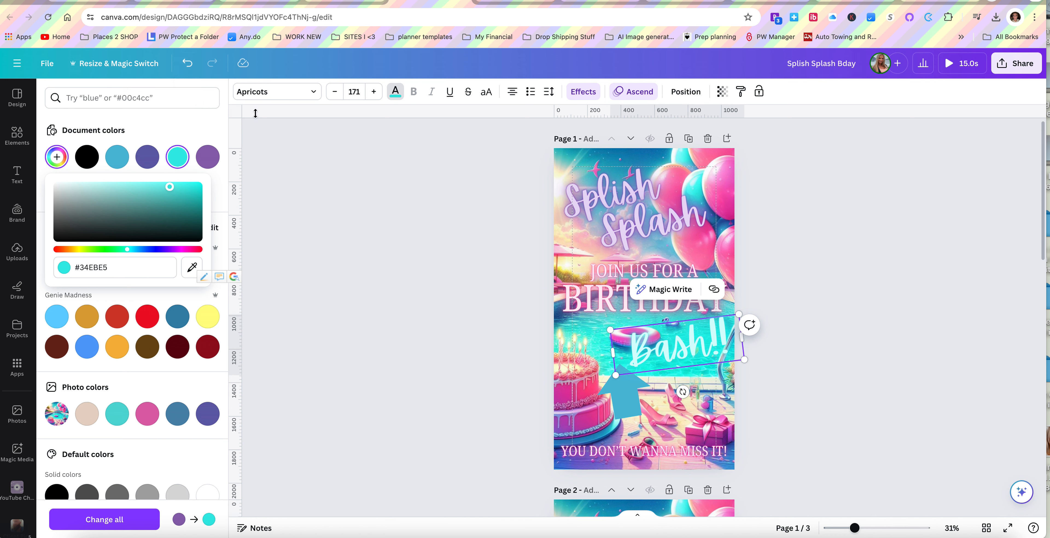
Undo the "Bash!!" recoloring and all arrow and BIRTHDAY text edits, back to the design before the arrow was added
left_click(186, 64)
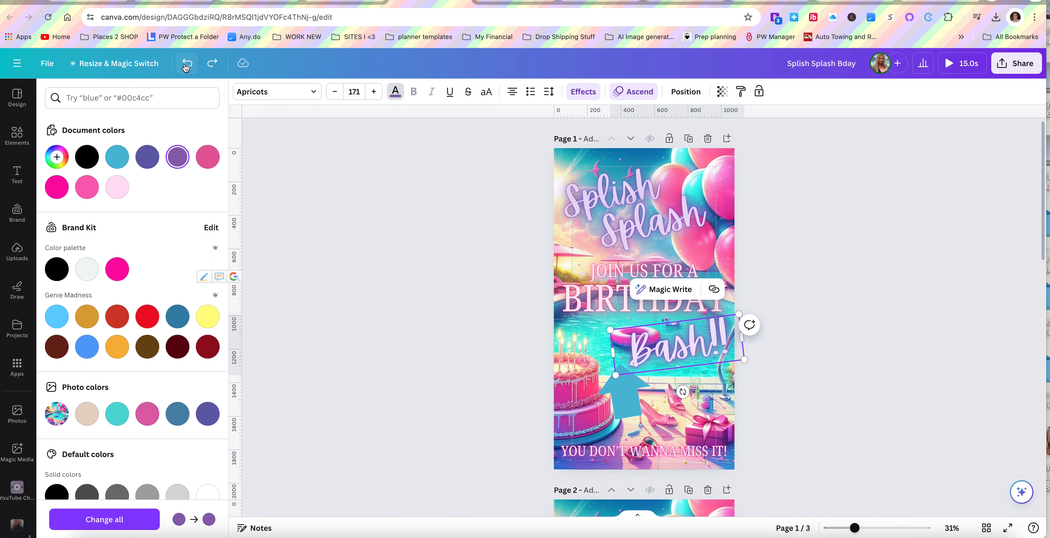
left_click(190, 64)
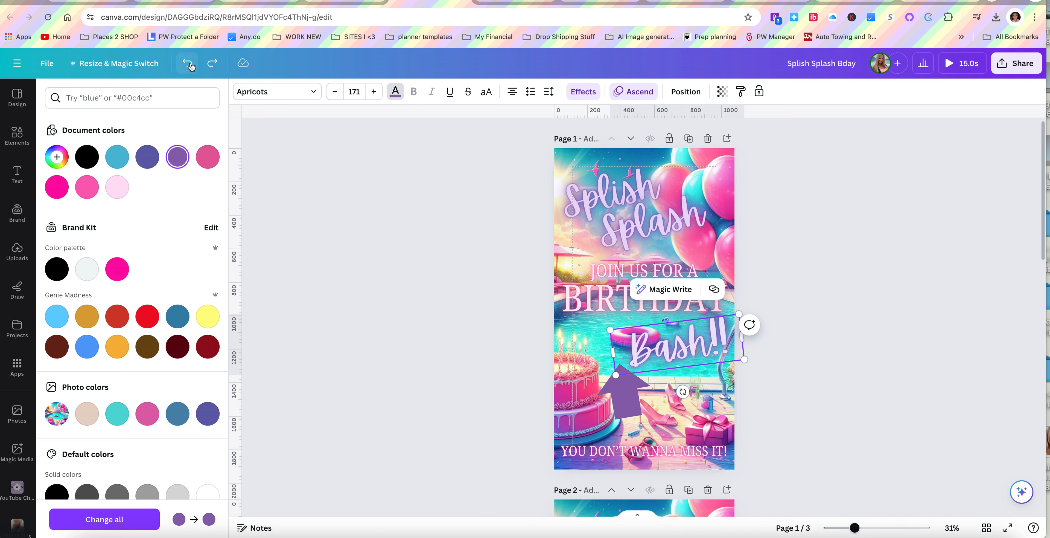
left_click(189, 64)
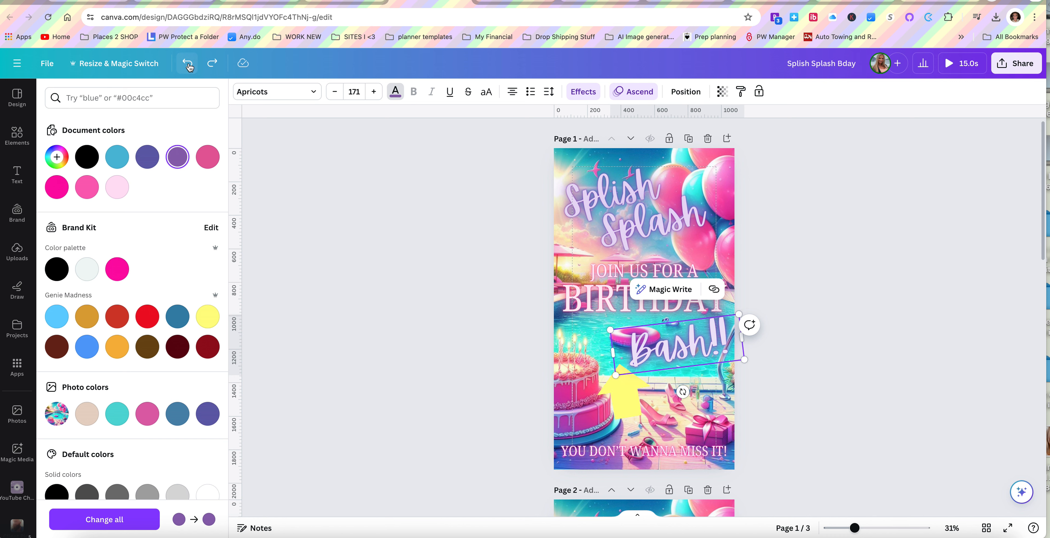
left_click(189, 64)
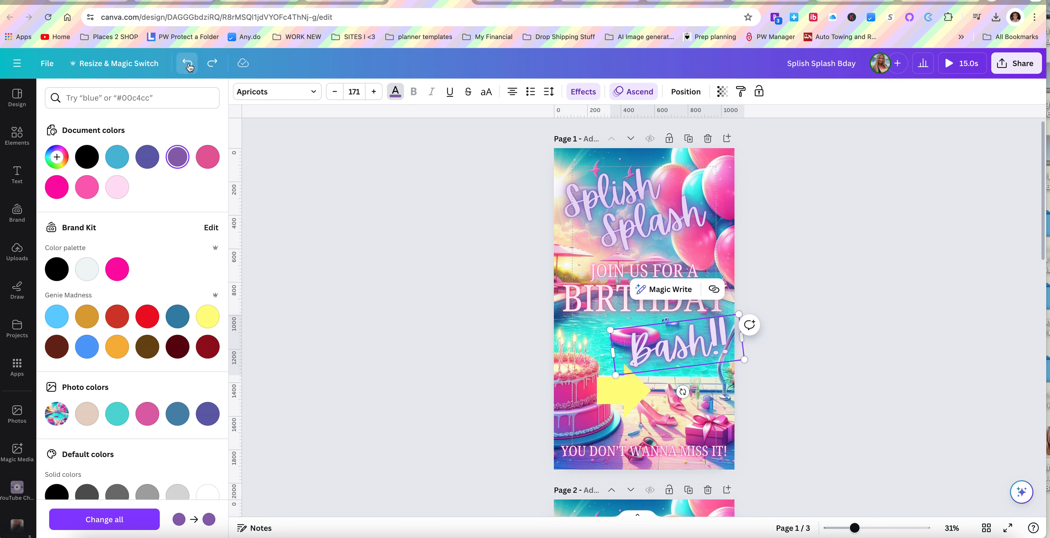
left_click(190, 64)
left_click(189, 65)
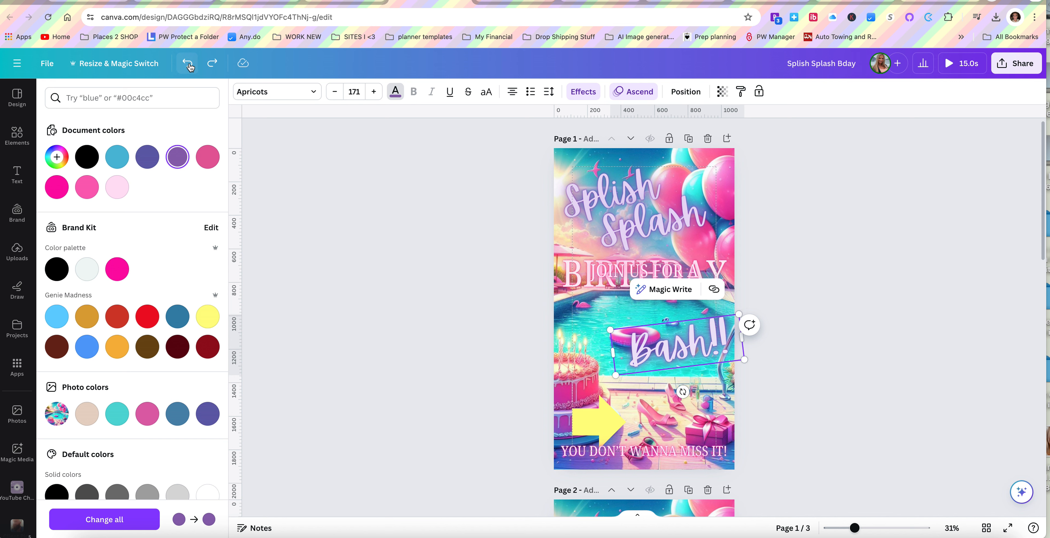
left_click(189, 65)
left_click(189, 65)
left_click(190, 64)
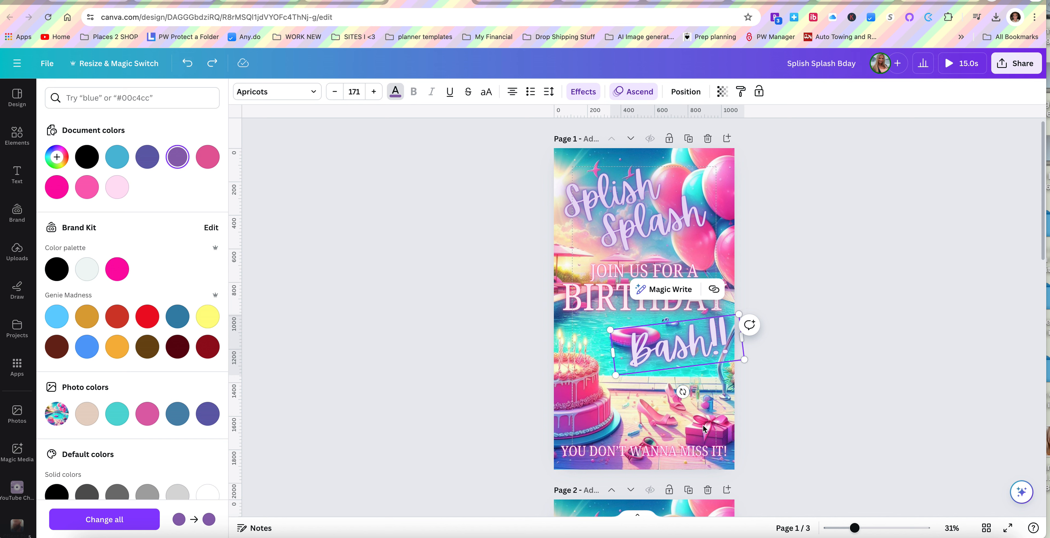
On page 2, reduce the "SPECIAL DAY!" text to font size 102 and scale its text box down to size 95.5
left_click(755, 375)
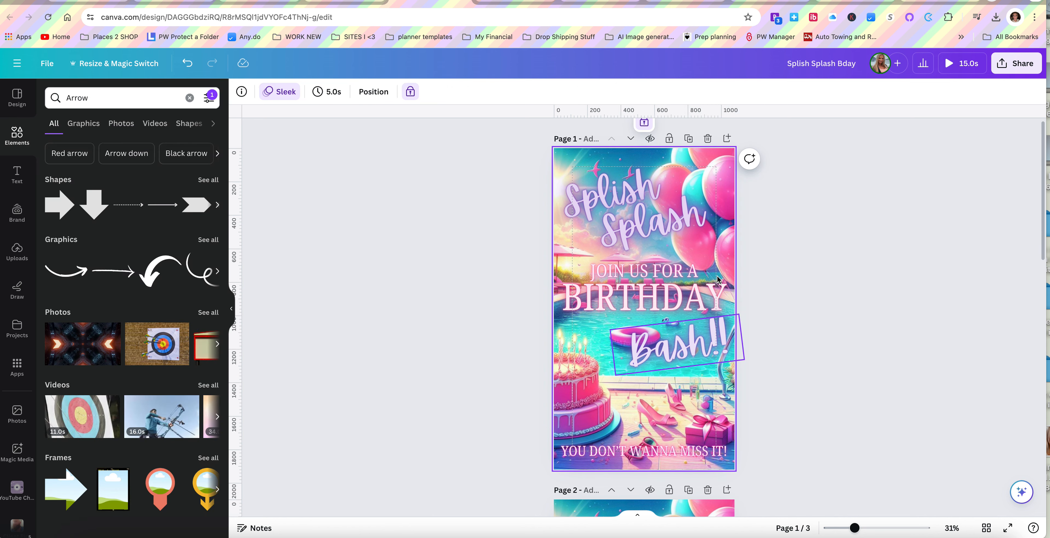
scroll(693, 369, "down", 6)
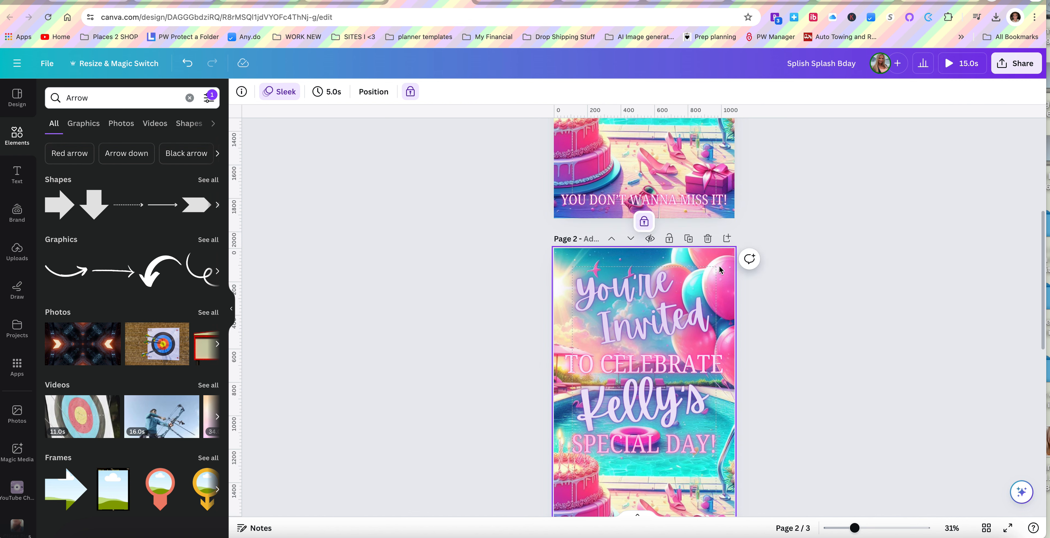
scroll(668, 458, "down", 1)
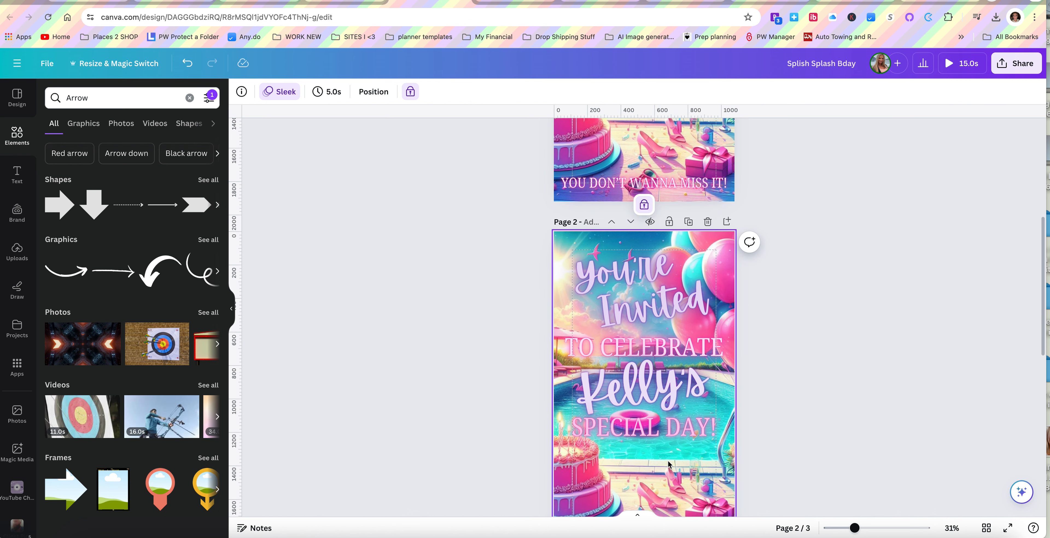
scroll(669, 448, "down", 2)
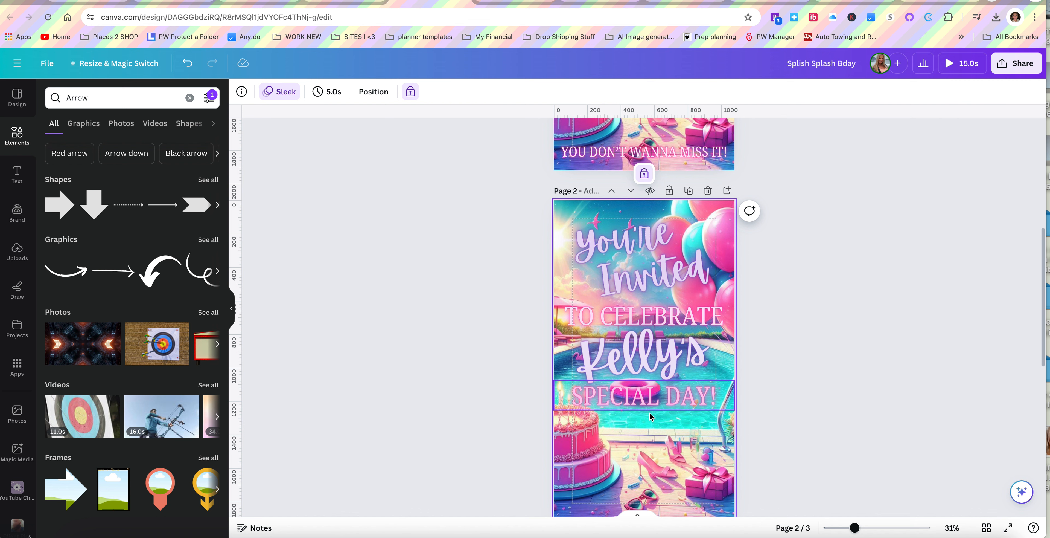
left_click(702, 392)
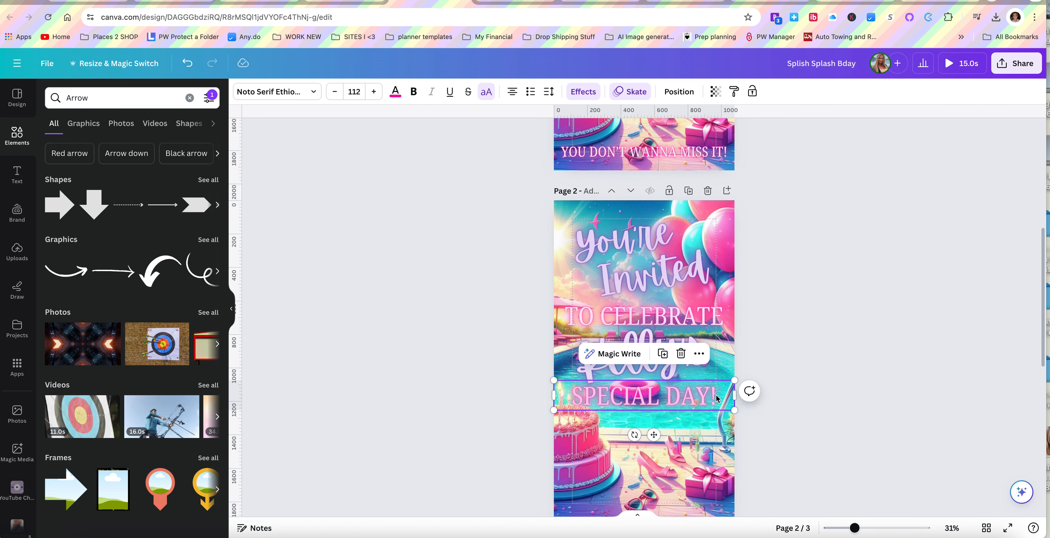
left_click(716, 395)
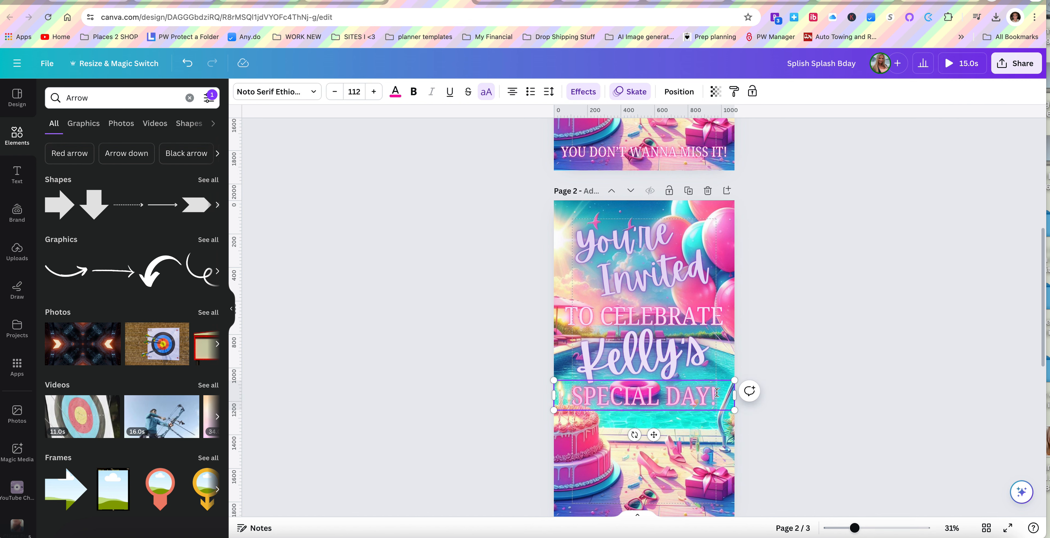
left_click_drag(713, 393, 571, 403)
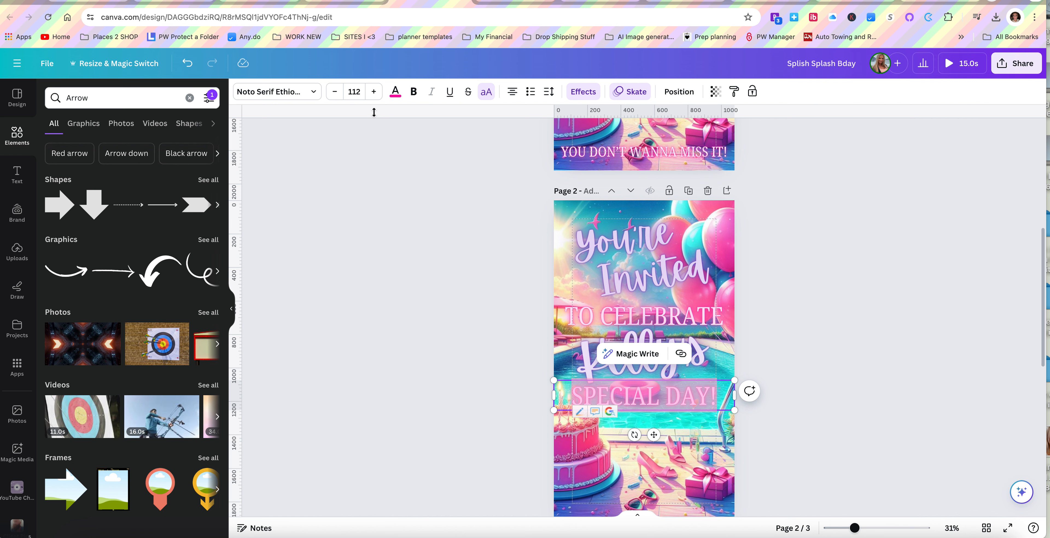
left_click(333, 93)
left_click(333, 93)
left_click(334, 93)
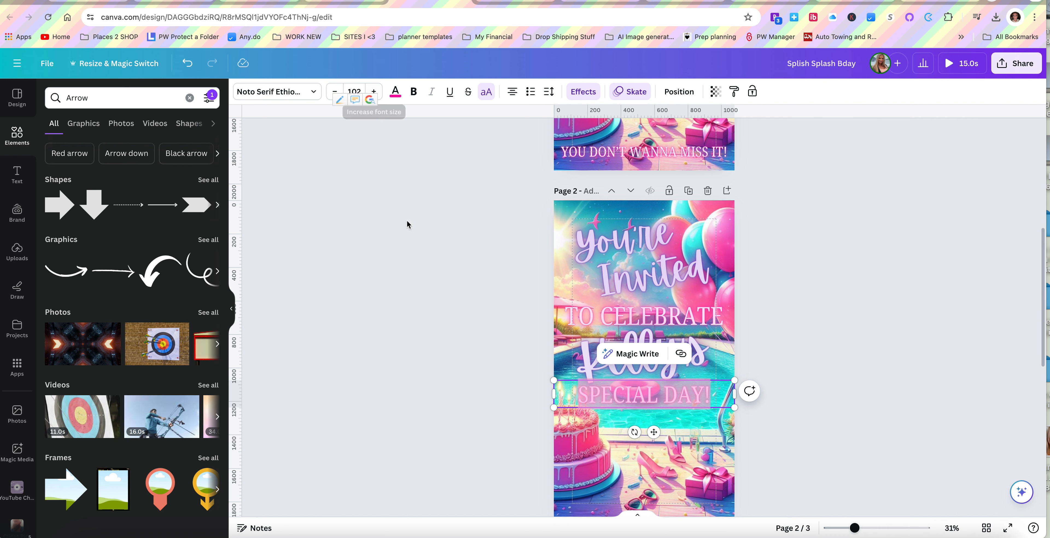
mouse_move(555, 380)
left_mouse_down()
mouse_move(534, 369)
mouse_move(567, 374)
left_mouse_up()
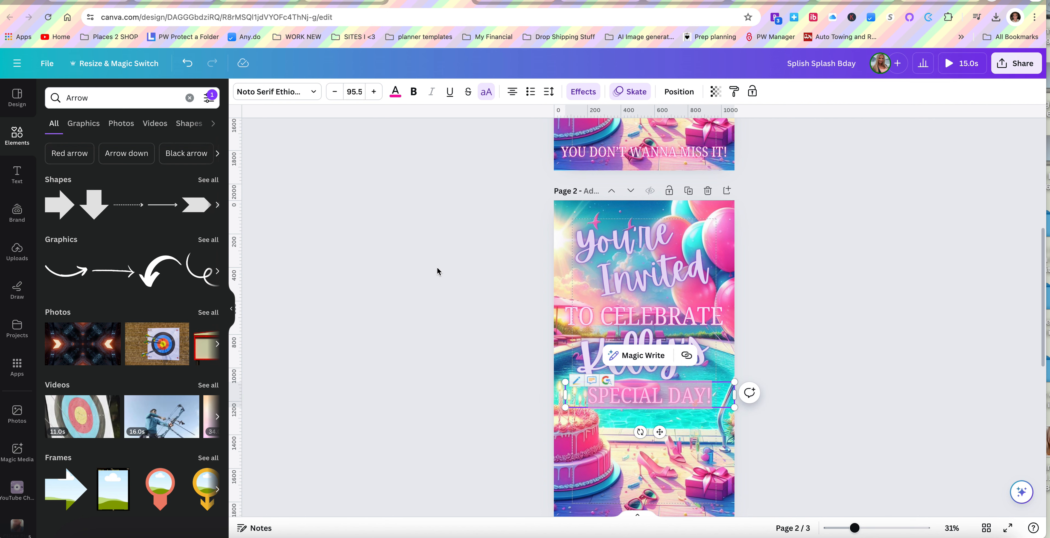
Filter the font choices for the "SPECIAL DAY!" text on page 2 to free fonts only
left_click(396, 92)
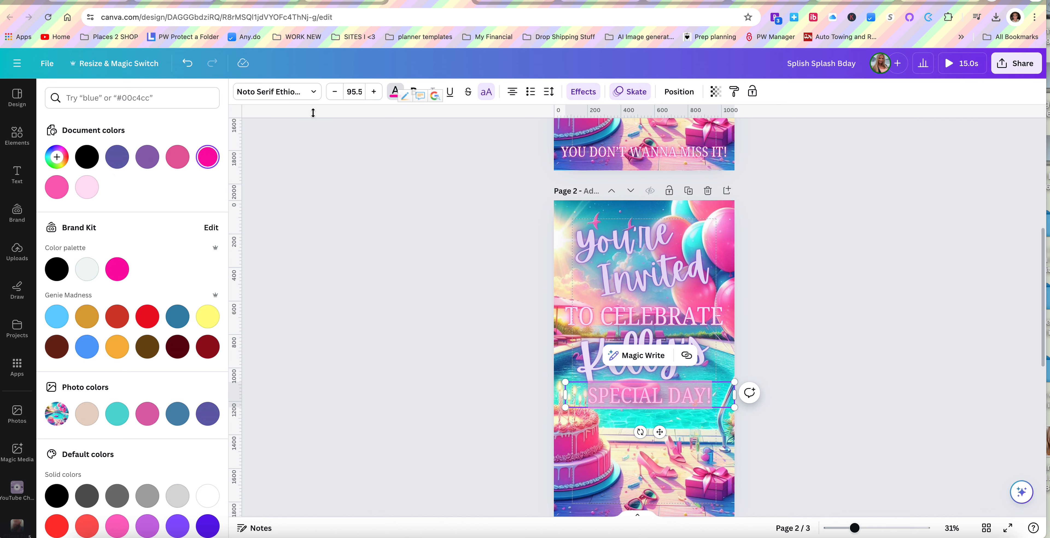
left_click(297, 92)
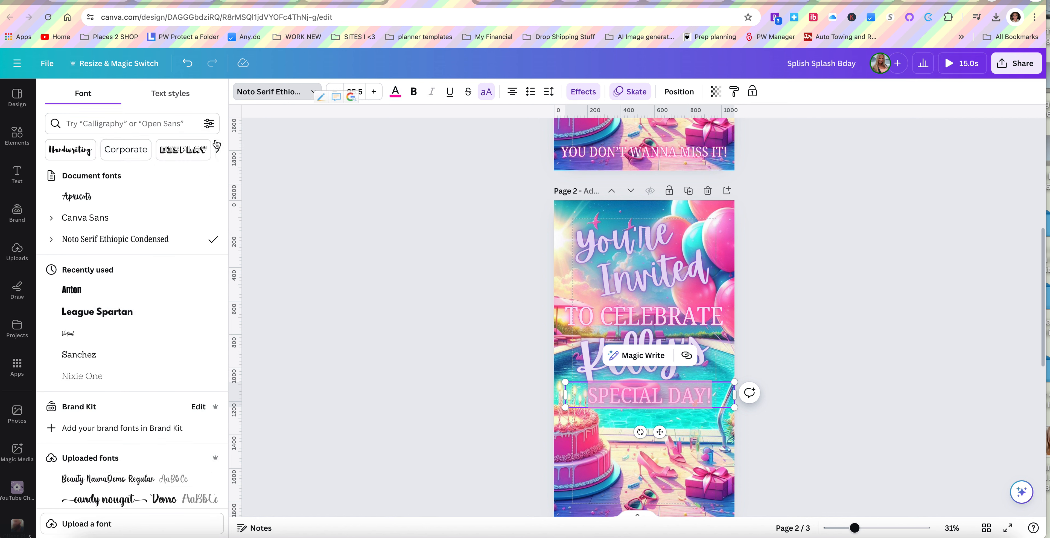
left_click(209, 123)
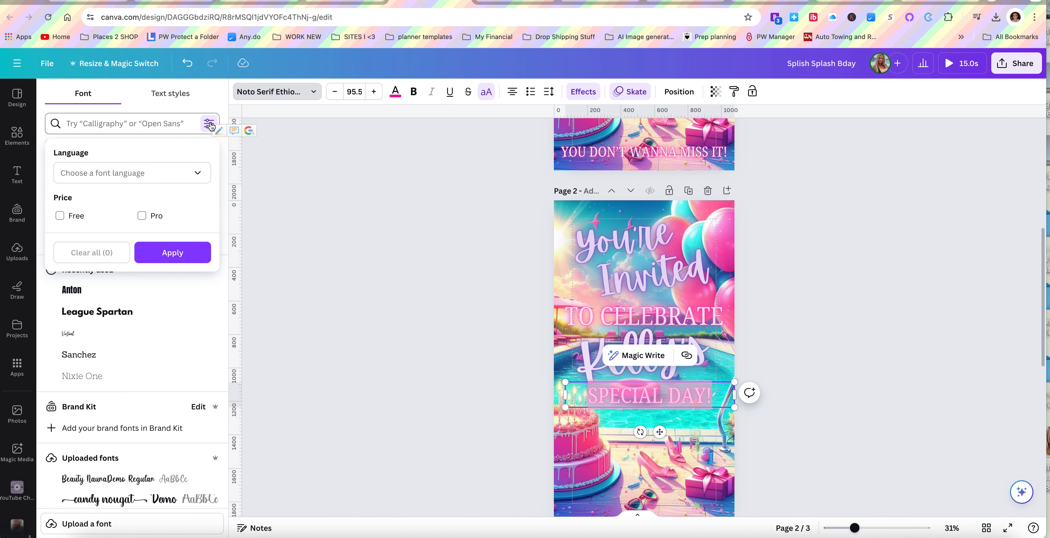
left_click(59, 215)
left_click(179, 260)
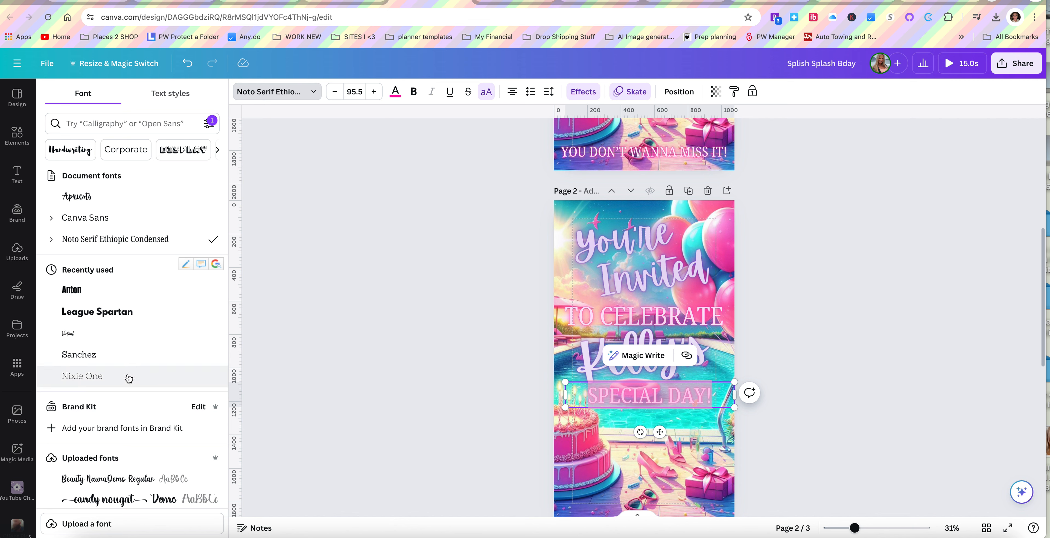
Change the font of the "SPECIAL DAY!" text on page 2 to Alice and deselect the text
scroll(126, 382, "down", 2)
scroll(110, 421, "down", 8)
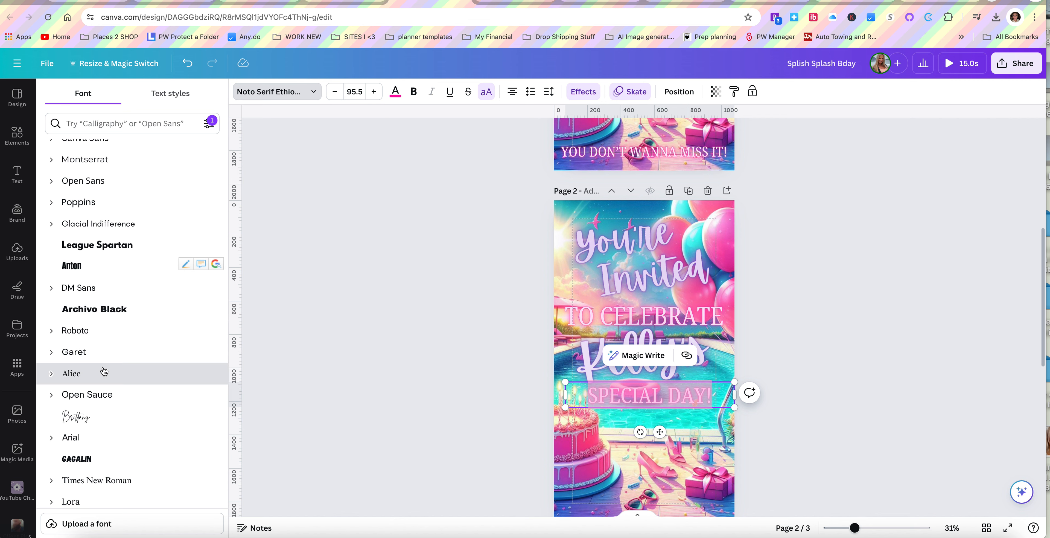
left_click(94, 373)
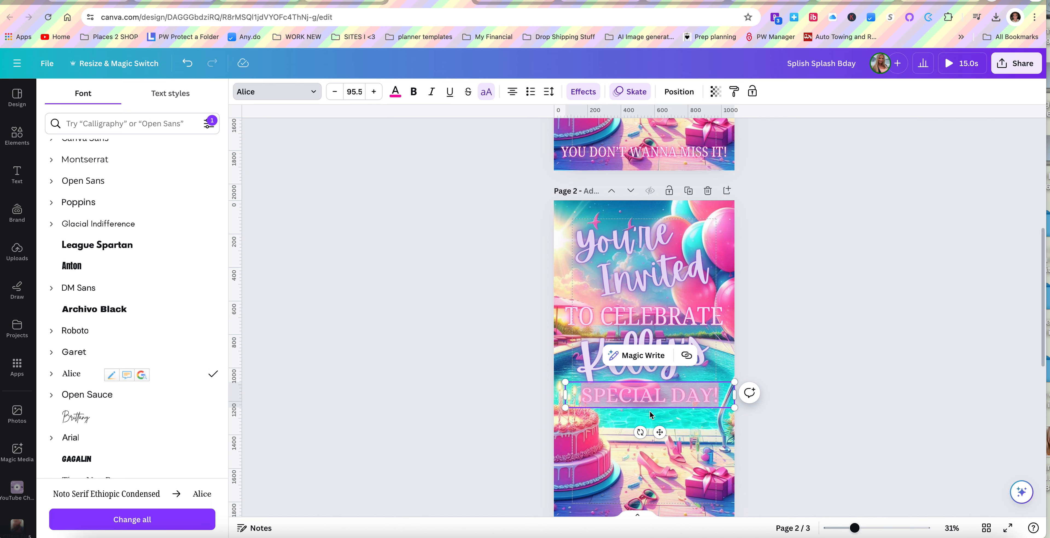
left_click(618, 426)
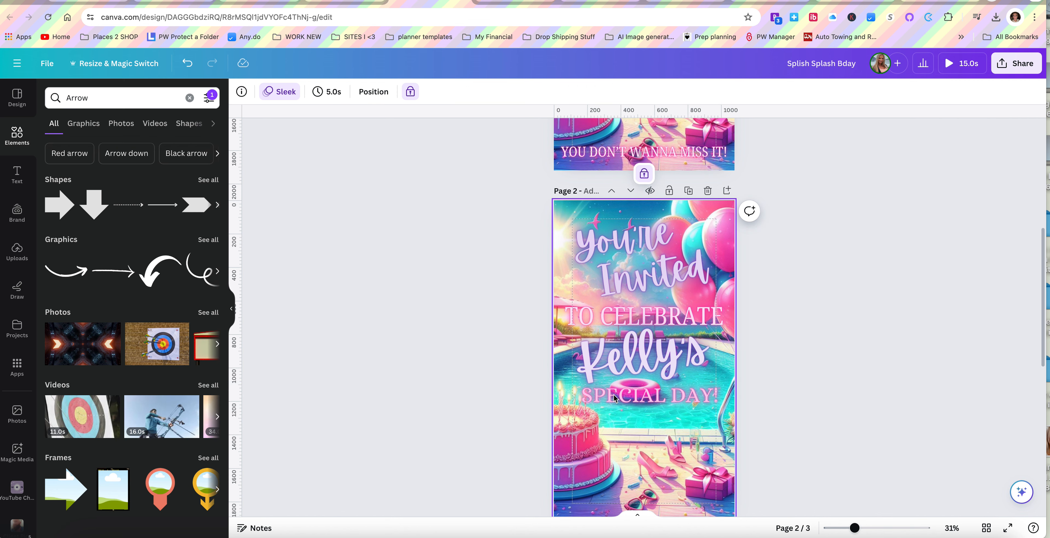
Undo the Alice font change and the preceding resizing of the "SPECIAL DAY!" text on page 2
left_click(187, 65)
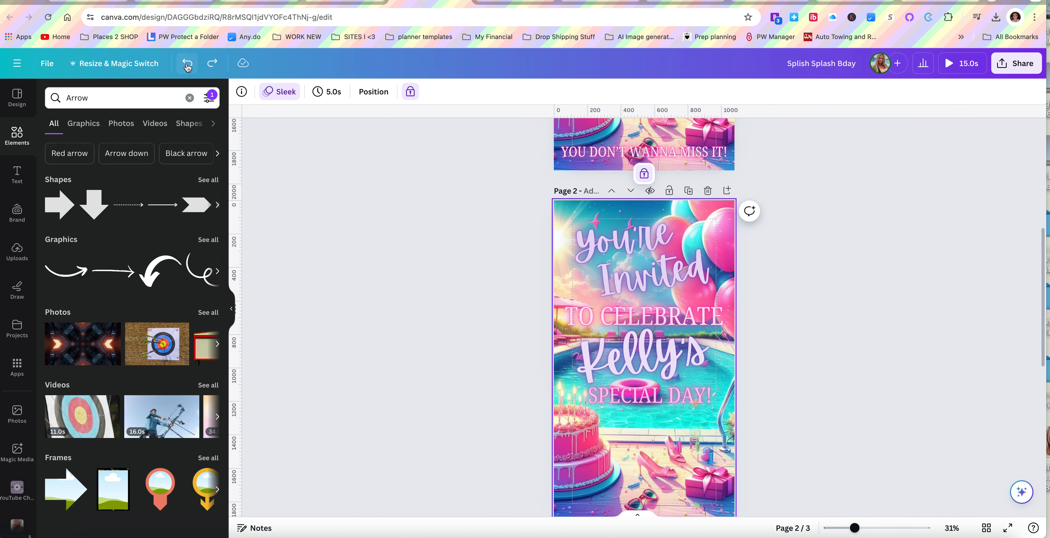
left_click(187, 65)
left_click(187, 65)
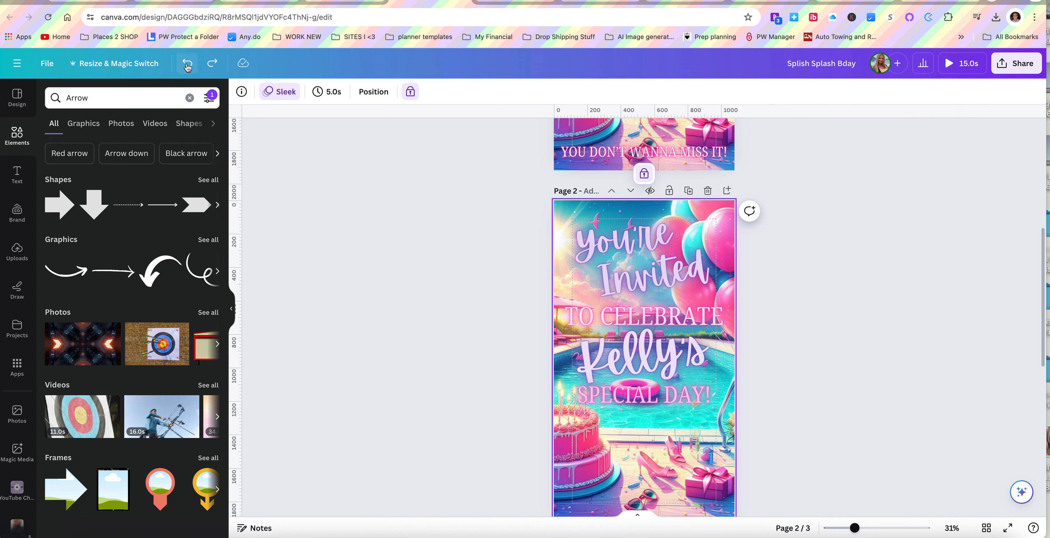
left_click(187, 65)
left_click(187, 64)
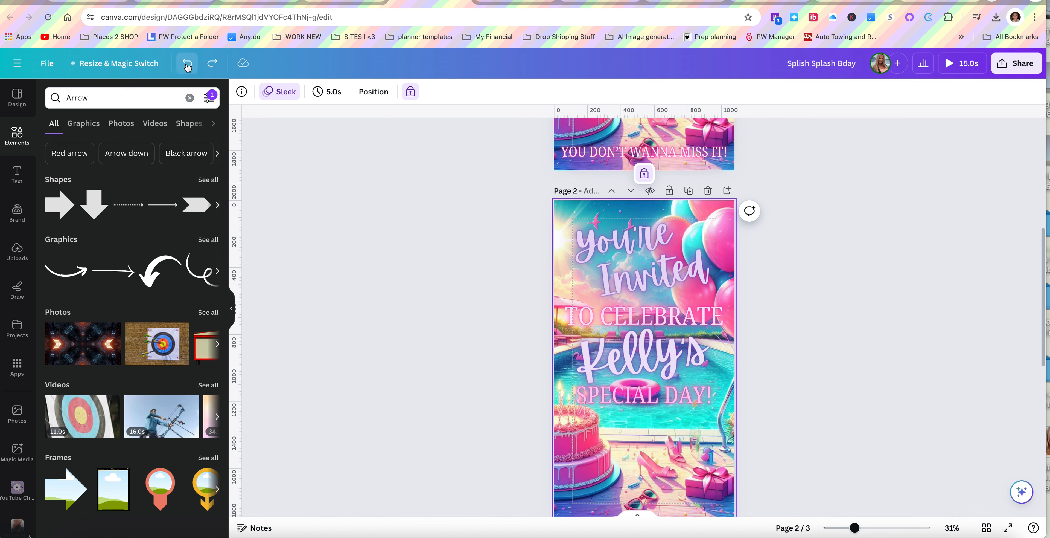
left_click(187, 65)
left_click(187, 65)
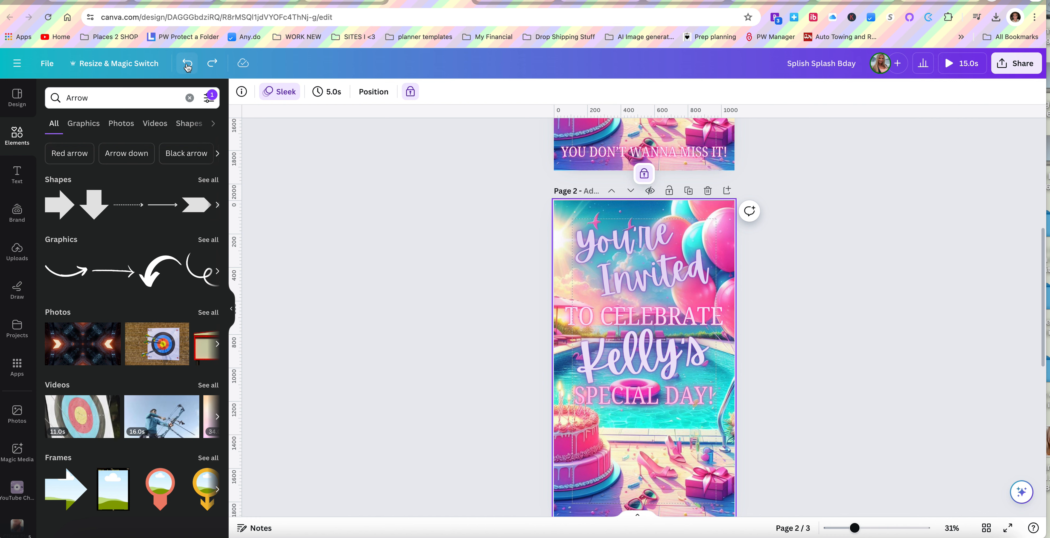
left_click(187, 65)
left_click(187, 65)
left_click(187, 65)
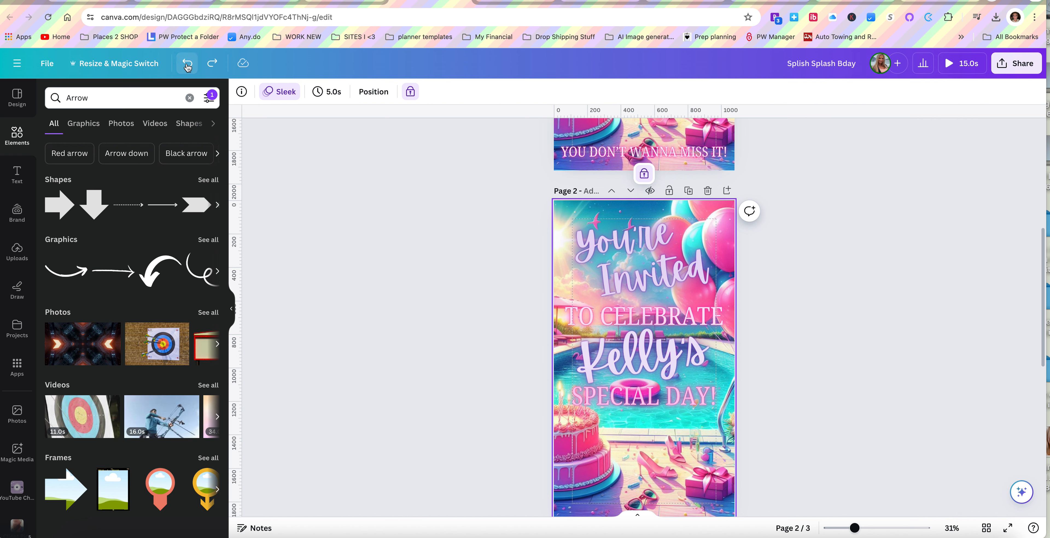
Redo the first undone resizing of the "SPECIAL DAY!" text and undo it again
left_click(216, 65)
left_click(216, 65)
left_click(216, 65)
left_click(216, 65)
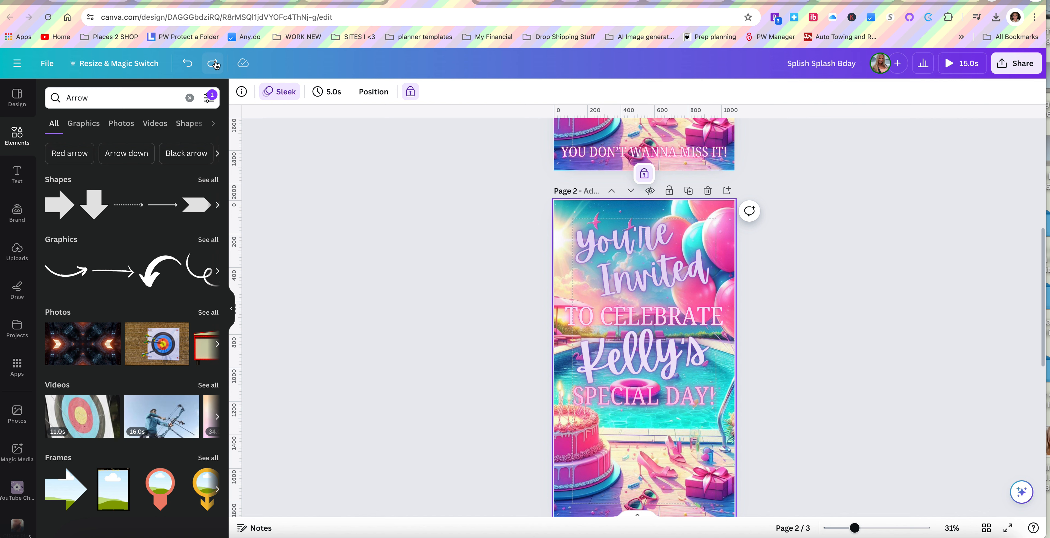
left_click(187, 63)
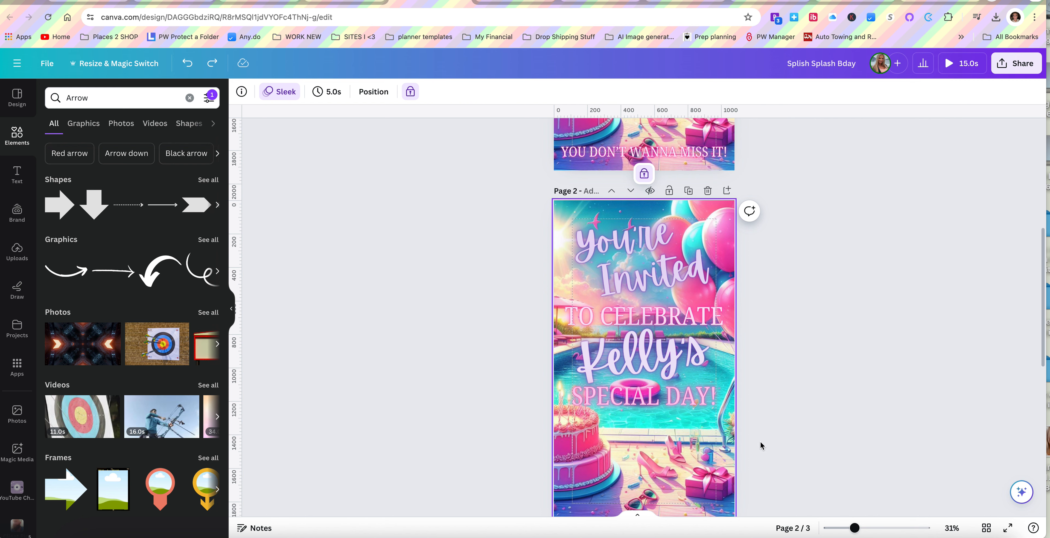
Set the transparency of the pink details box on page 3 to 79, undo the change and deselect the box
scroll(761, 441, "down", 10)
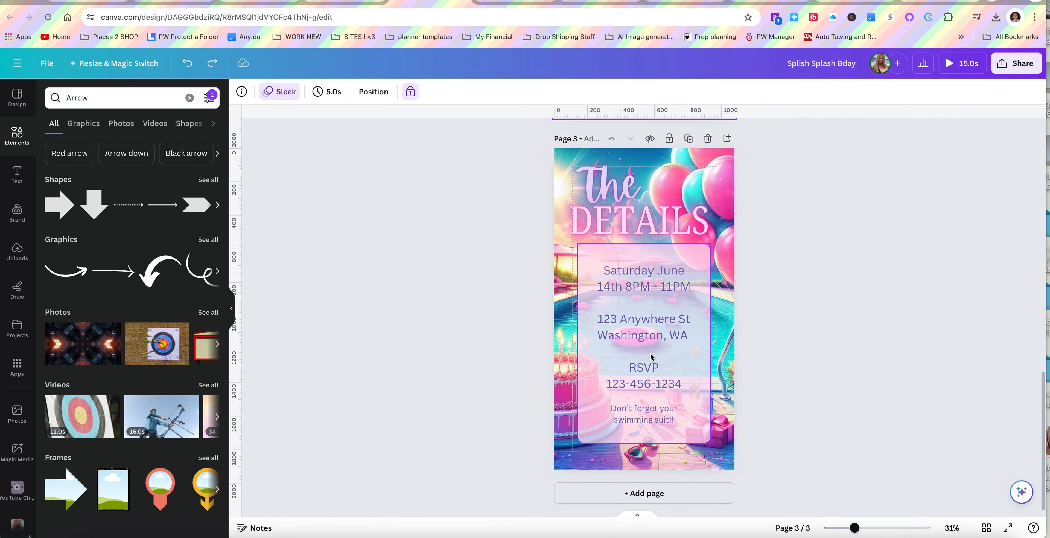
left_click(702, 295)
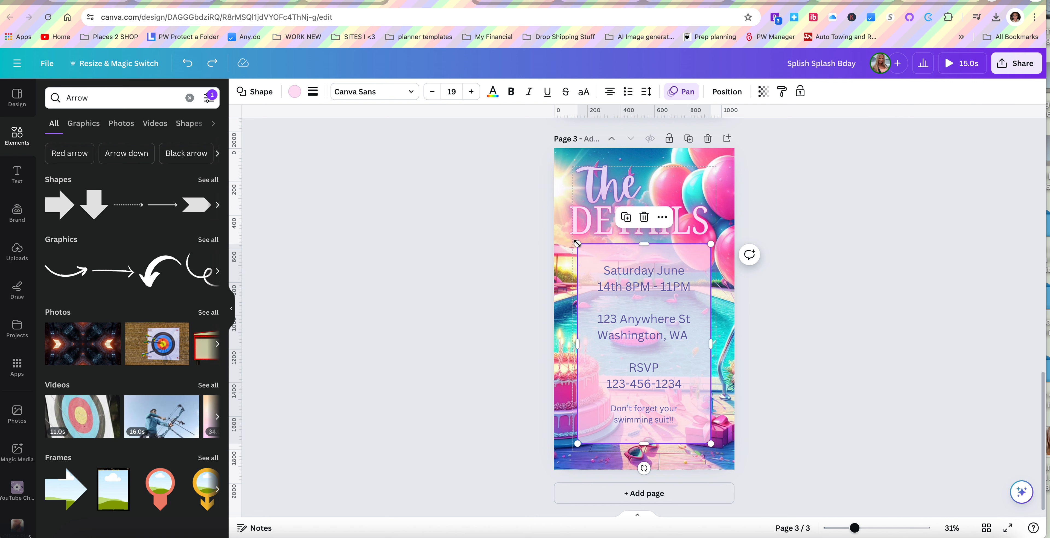
left_click(764, 92)
mouse_move(721, 135)
left_mouse_down()
mouse_move(737, 138)
mouse_move(719, 141)
left_mouse_up()
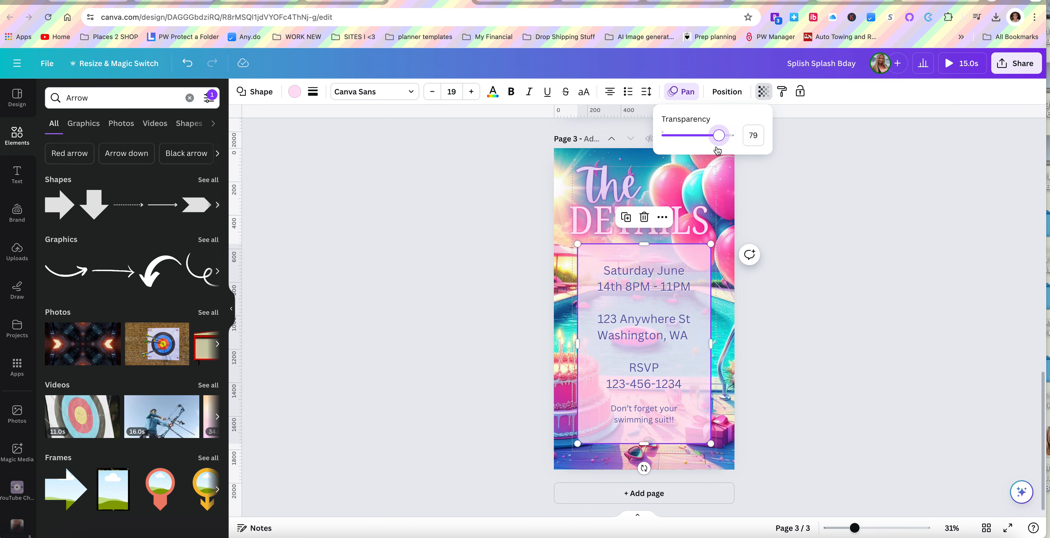
left_click(439, 255)
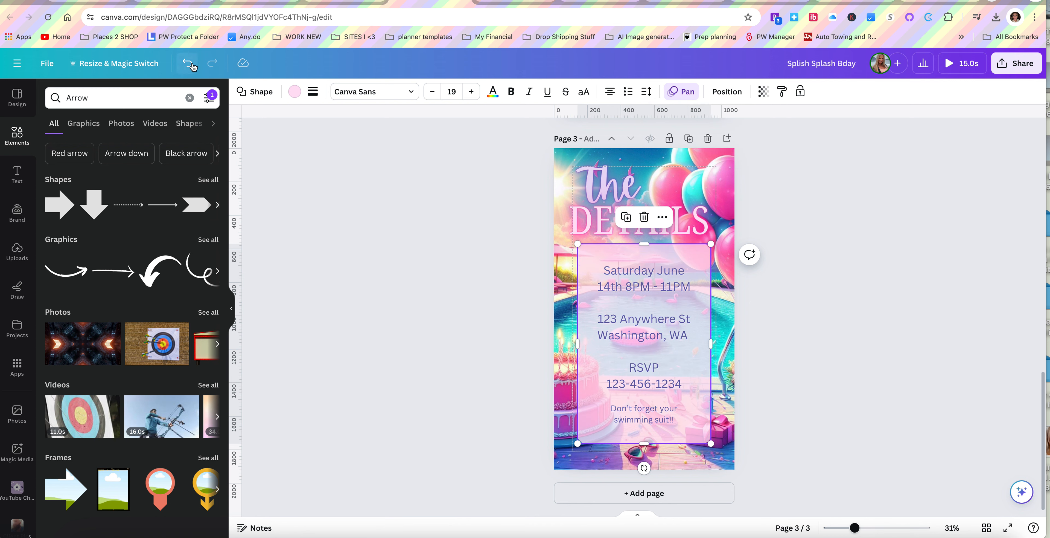
left_click(404, 258)
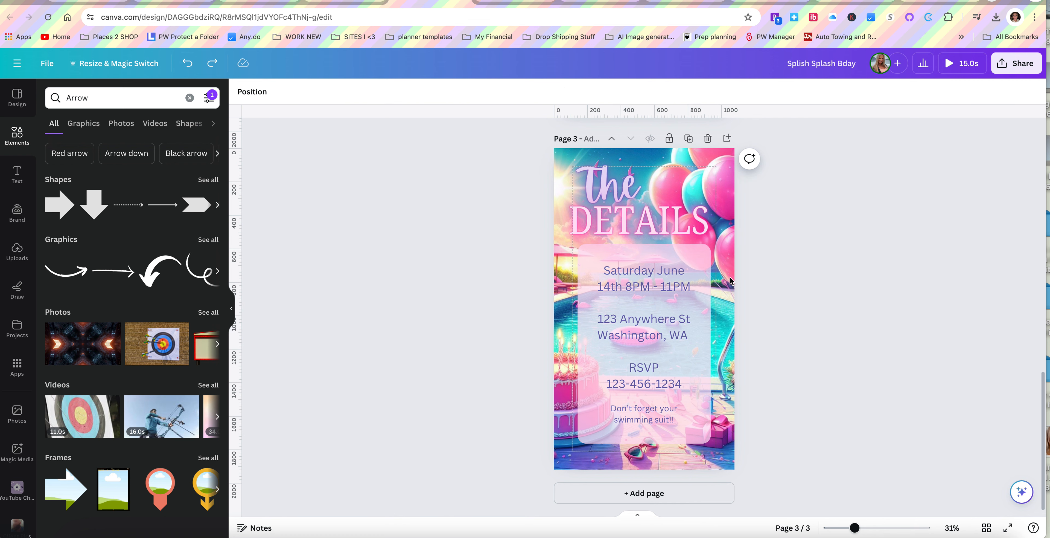
Play the animated preview of the three-page invitation through to the details page and close it
scroll(722, 284, "up", 10)
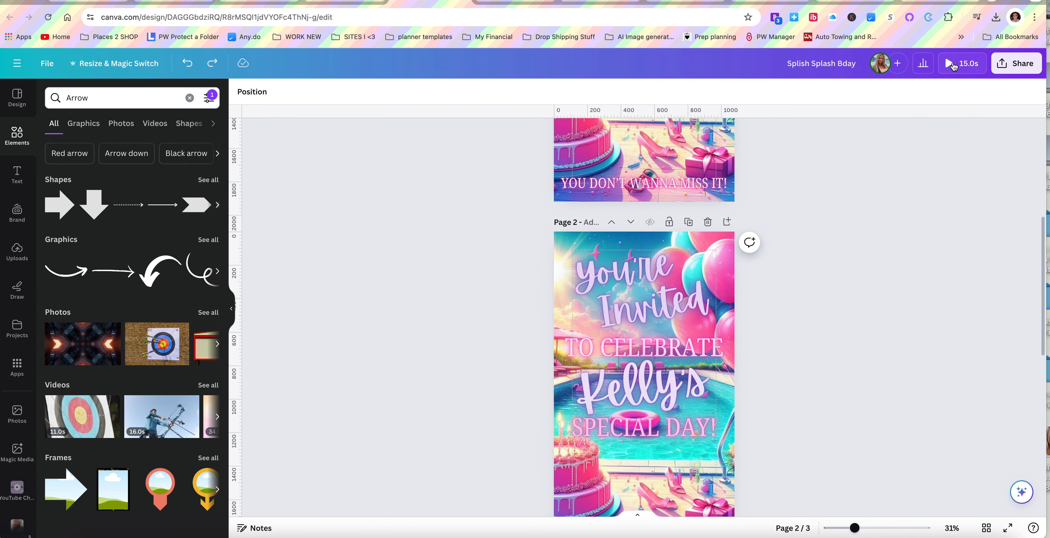
left_click(952, 66)
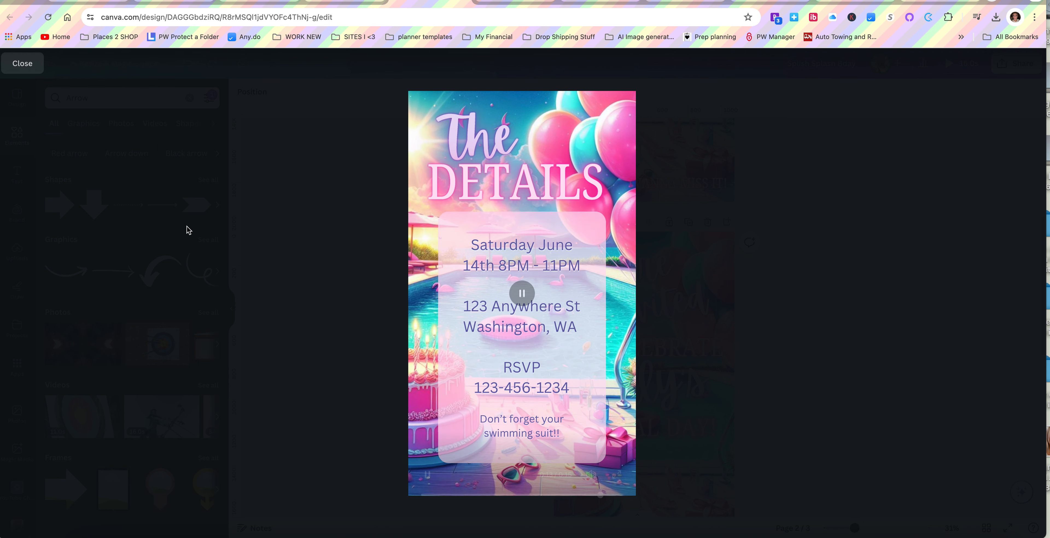
left_click(23, 63)
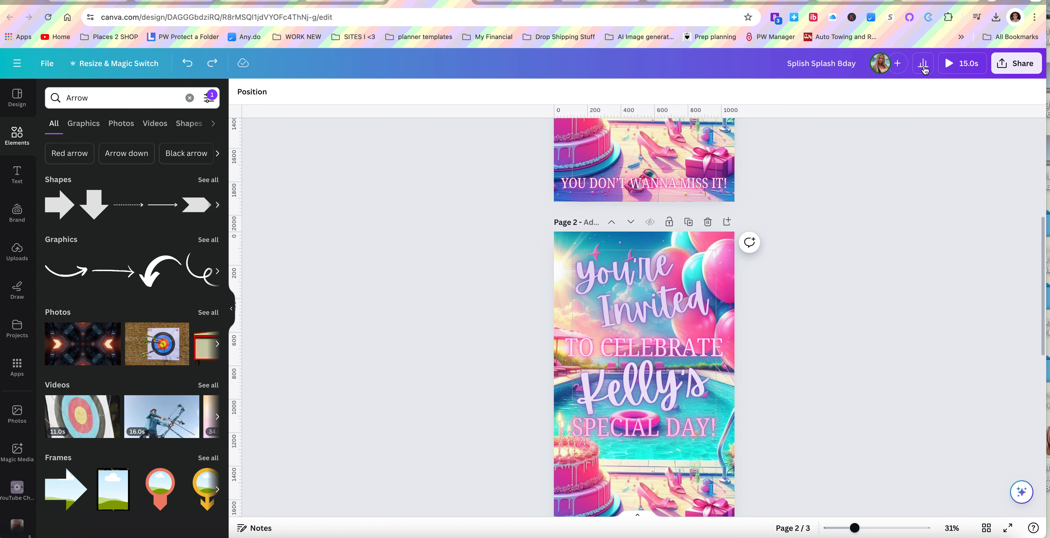
Choose JPG as the download file type for all pages and leave the download settings without exporting
left_click(1019, 64)
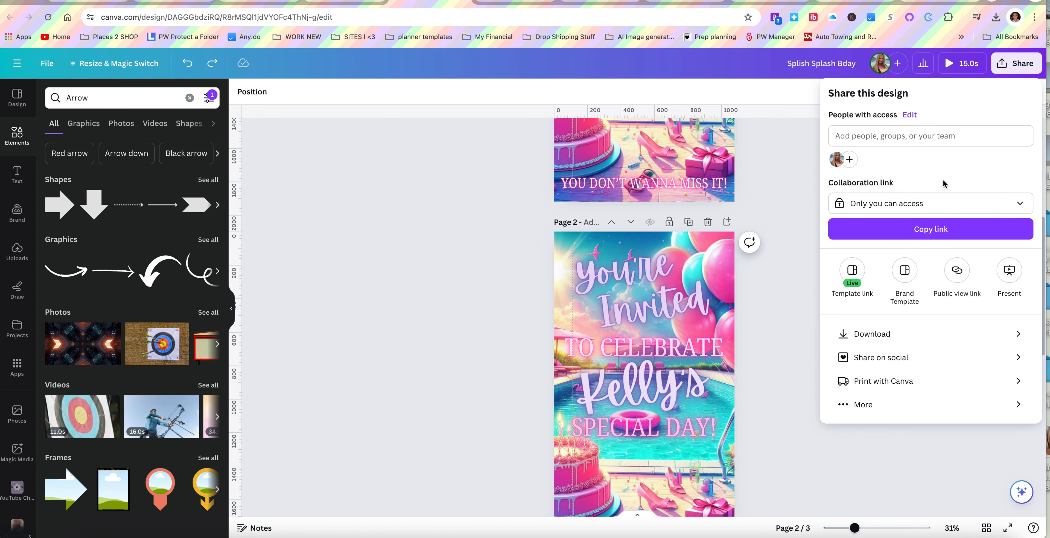
left_click(908, 336)
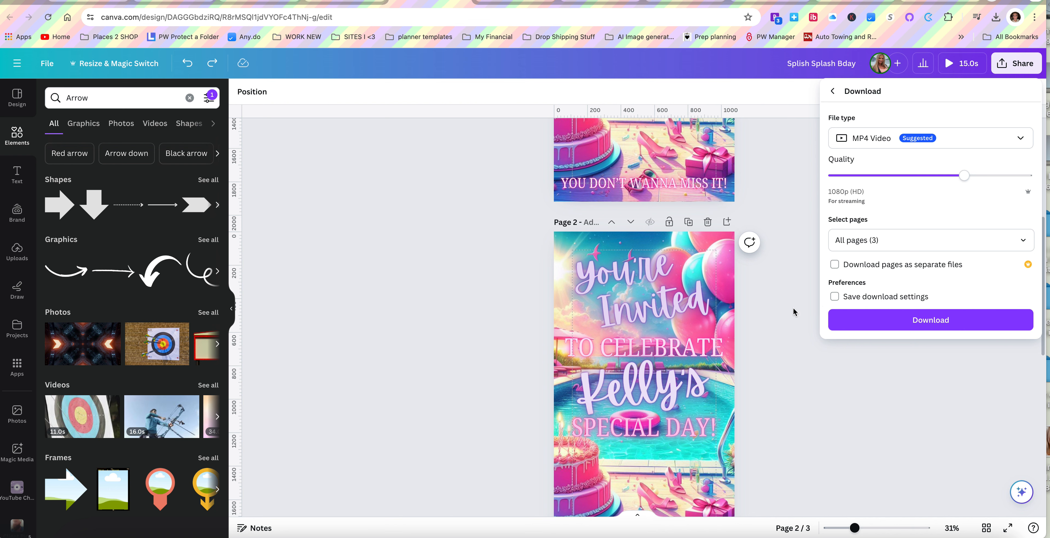
left_click(1022, 138)
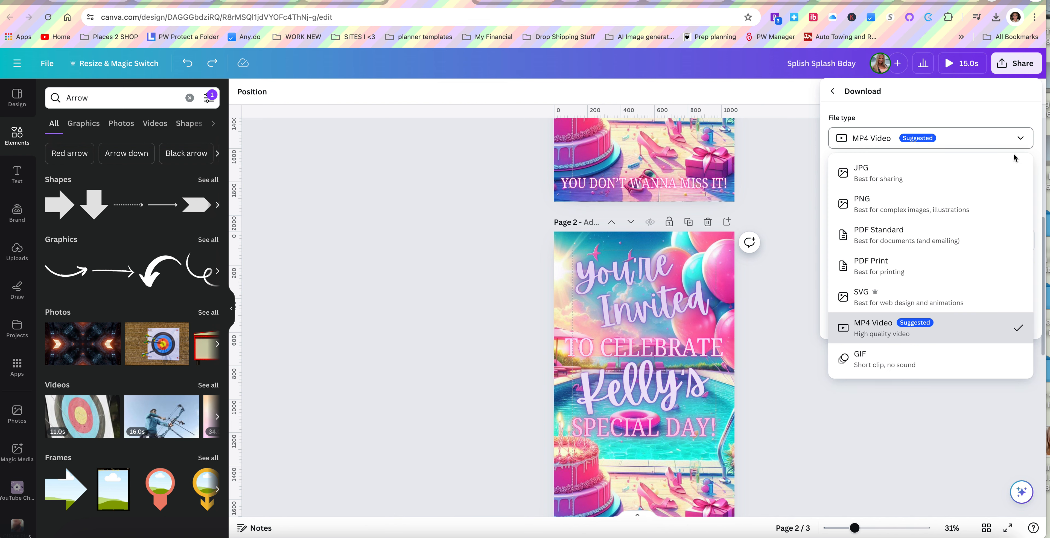
left_click(958, 180)
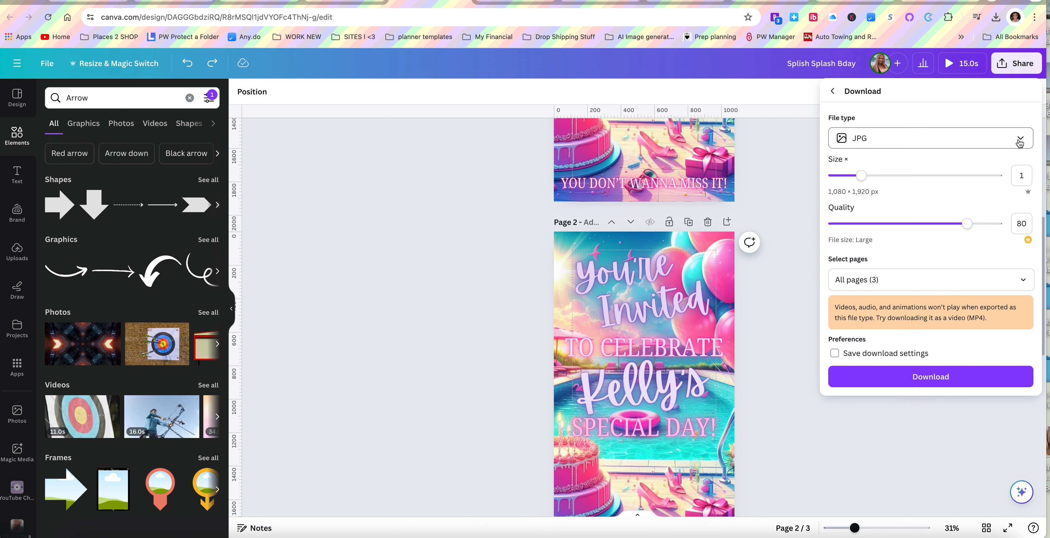
left_click(845, 430)
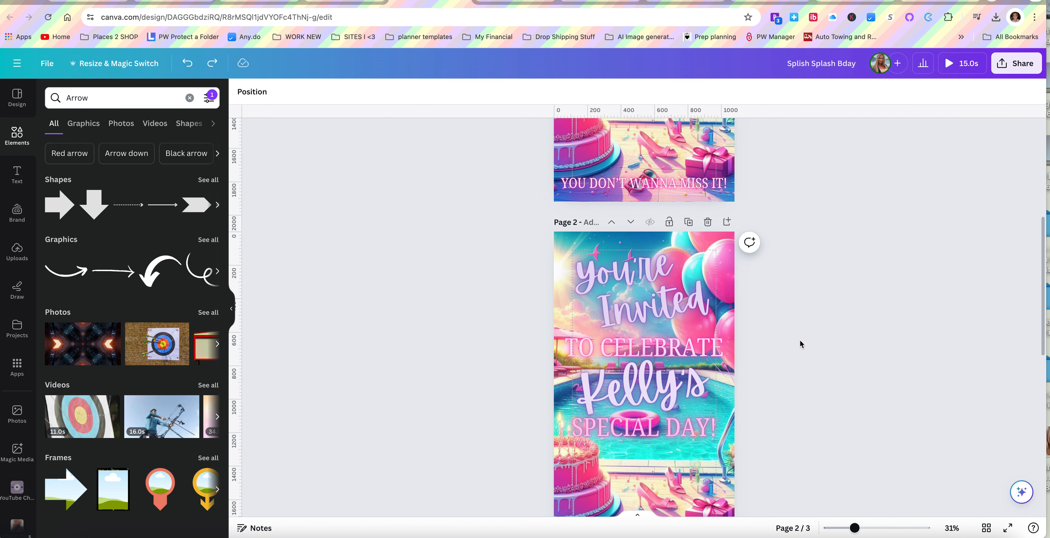
Select all the text on page 1, examine its text animation options, and deselect it
scroll(547, 316, "up", 6)
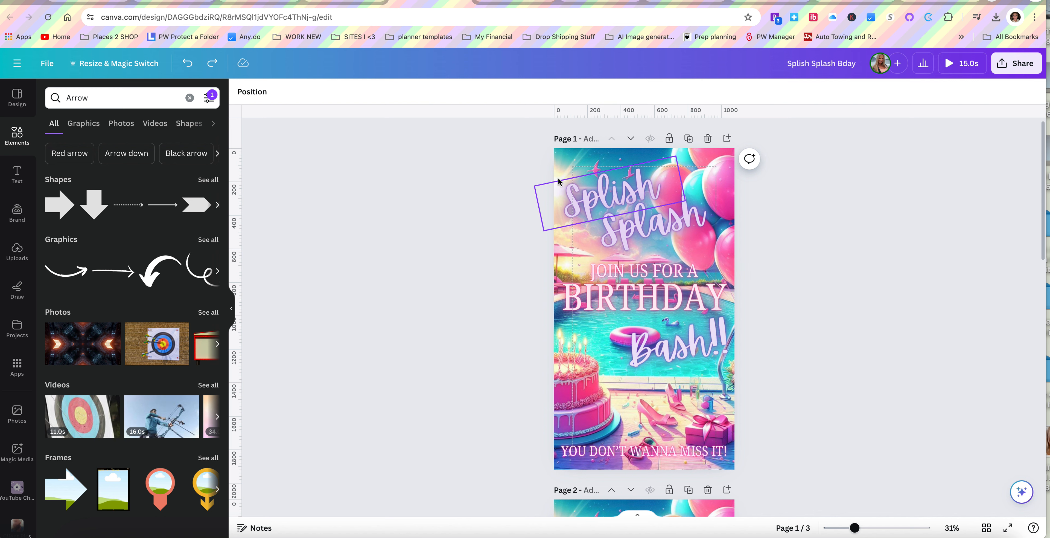
left_click_drag(584, 162, 715, 448)
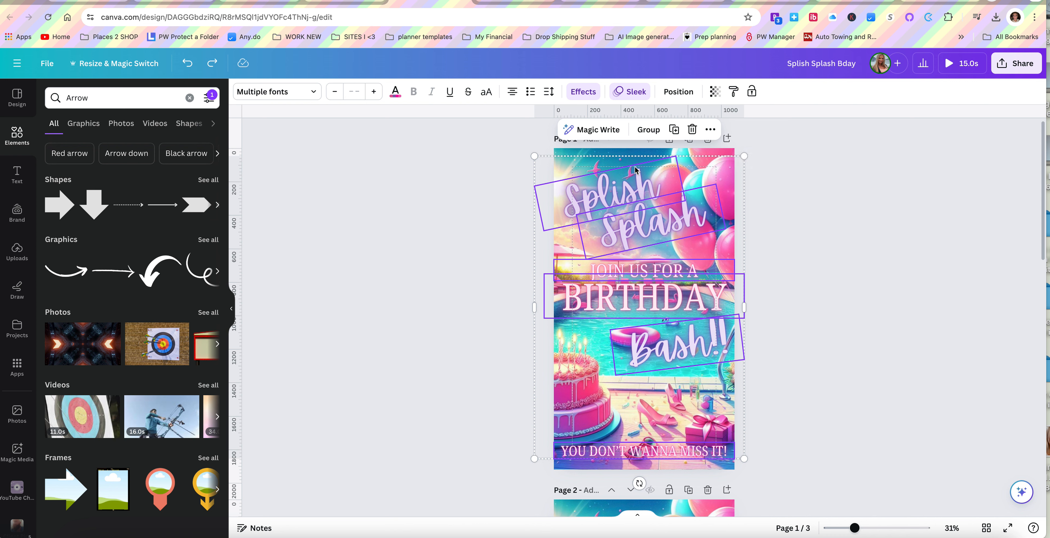
left_click(637, 94)
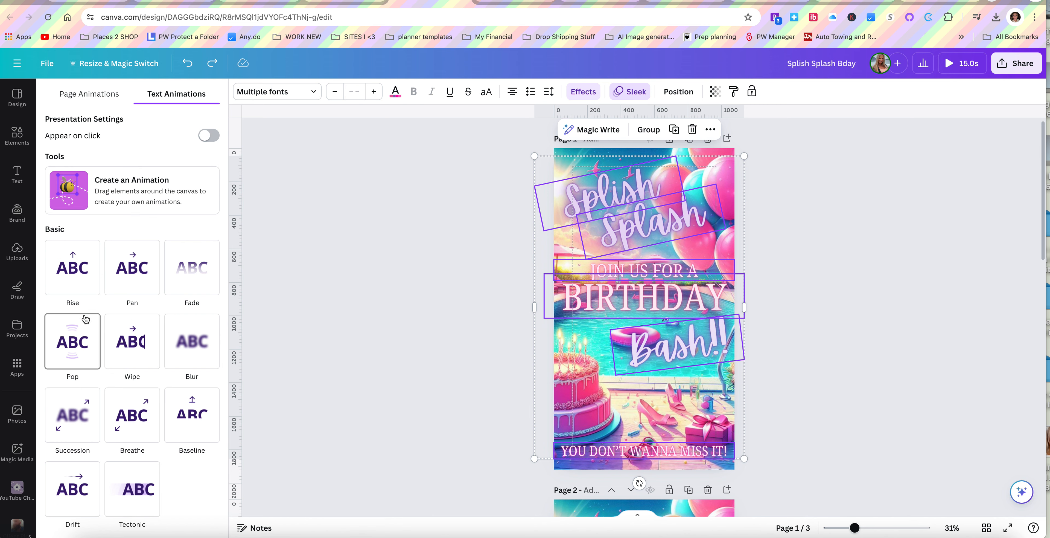
left_click(470, 196)
left_click(587, 357)
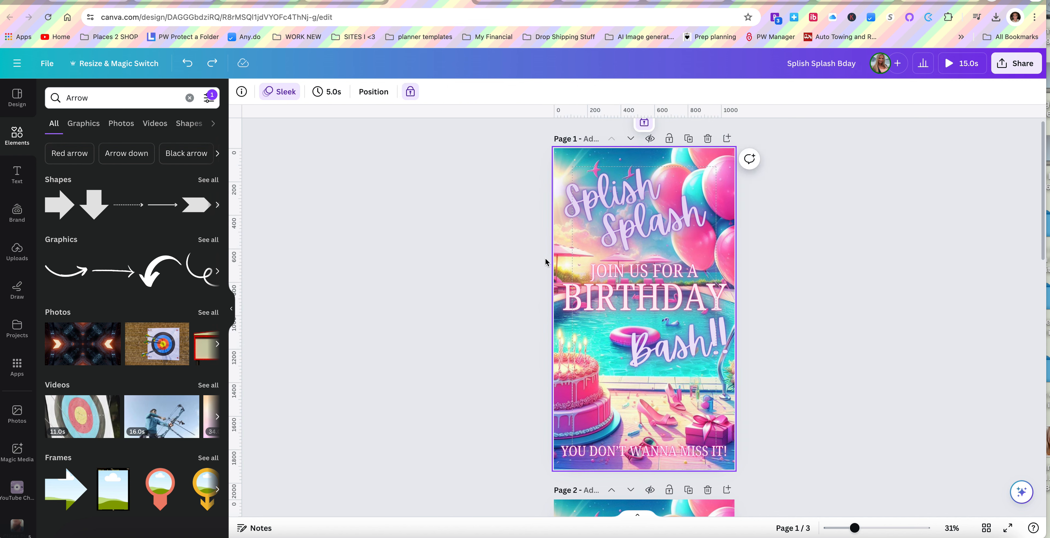